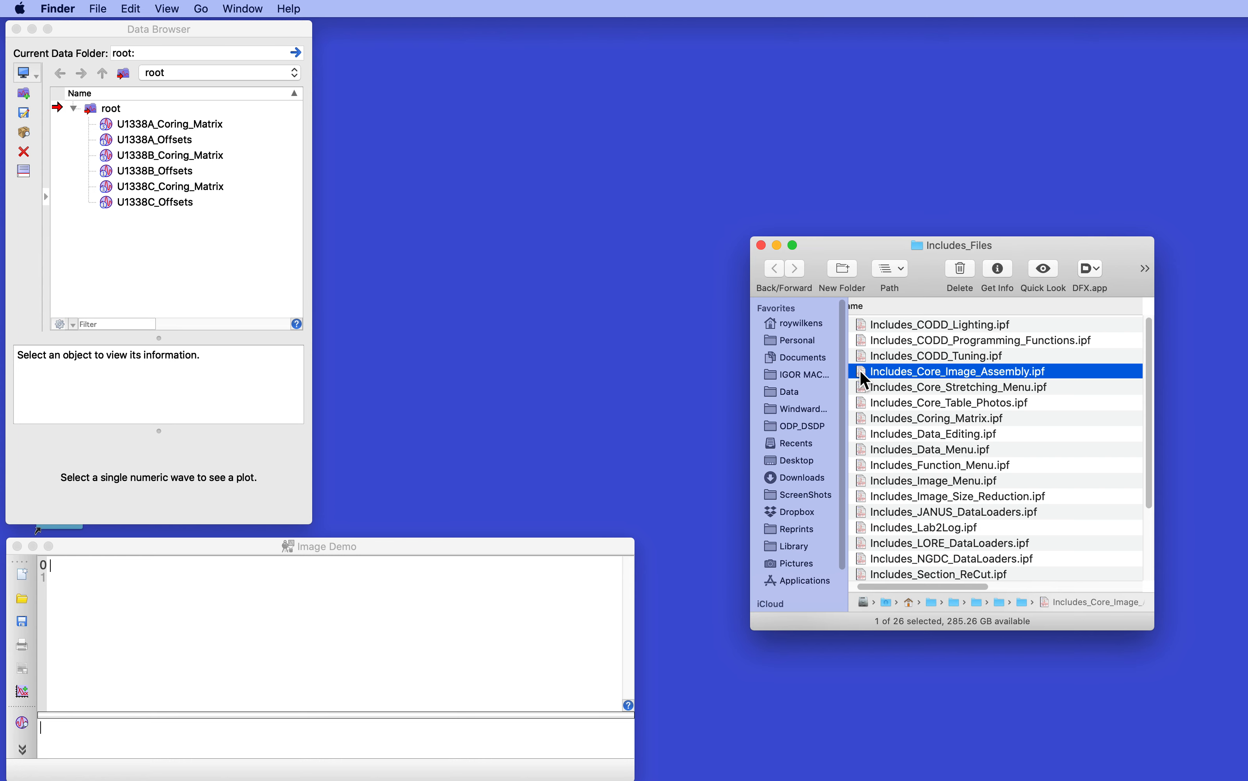
Step: Load the Includes_Core_Image_Assembly.ipf procedure file into Igor and review the Image_Assembly commands it provides
{"action": "double_click", "coordinate": [861, 373]}
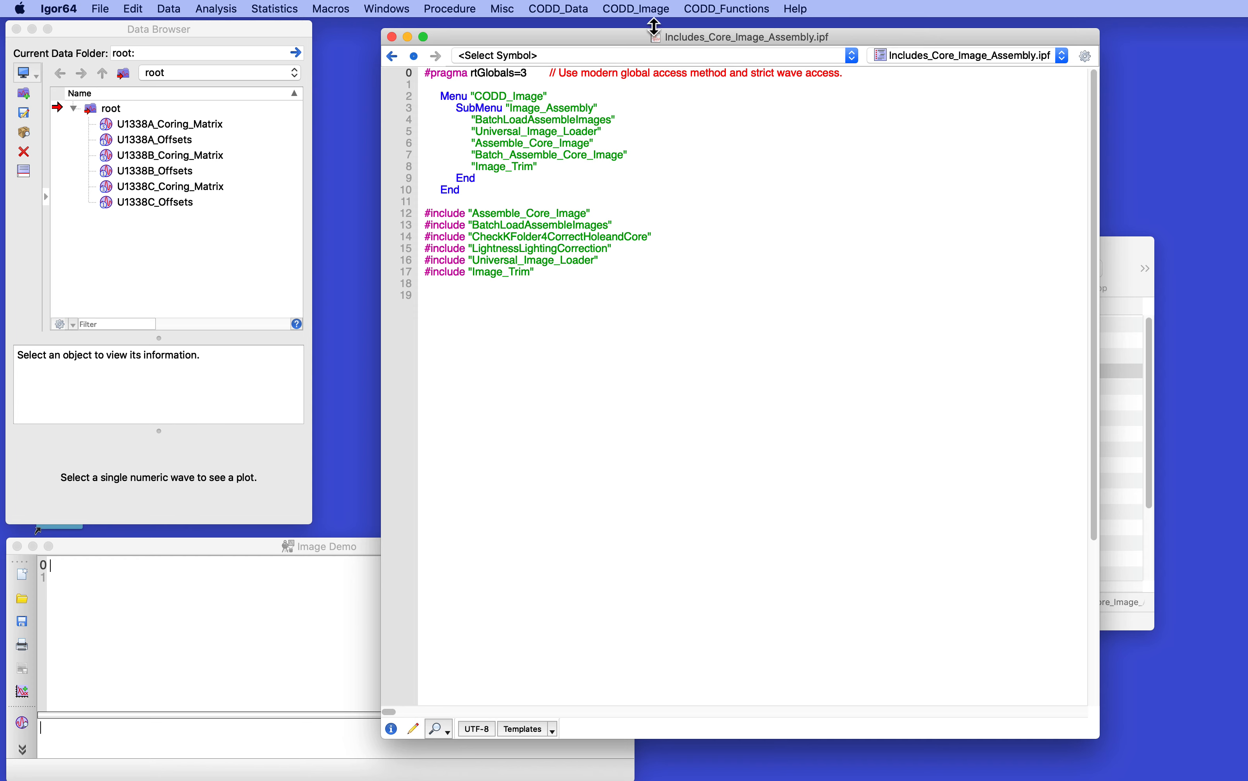
{"action": "left_click", "coordinate": [637, 9]}
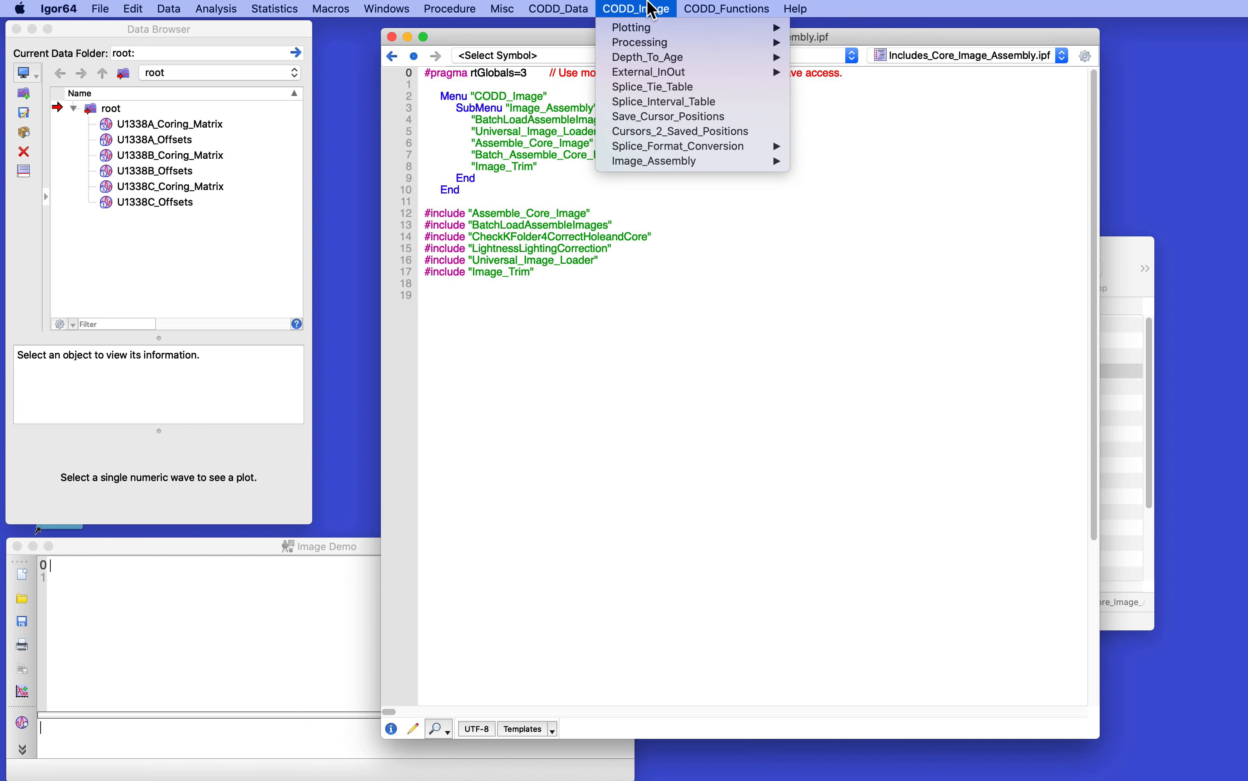
{"action": "mouse_move", "coordinate": [657, 170]}
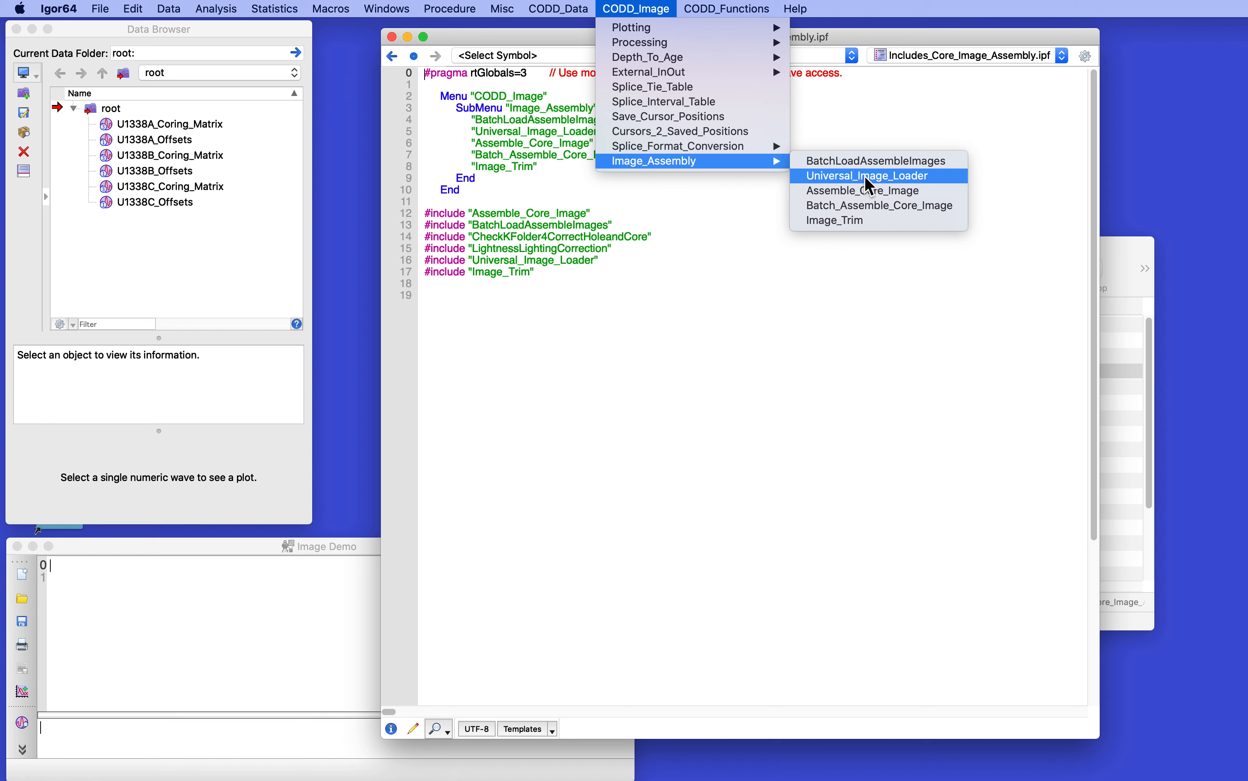
{"action": "left_click", "coordinate": [334, 132]}
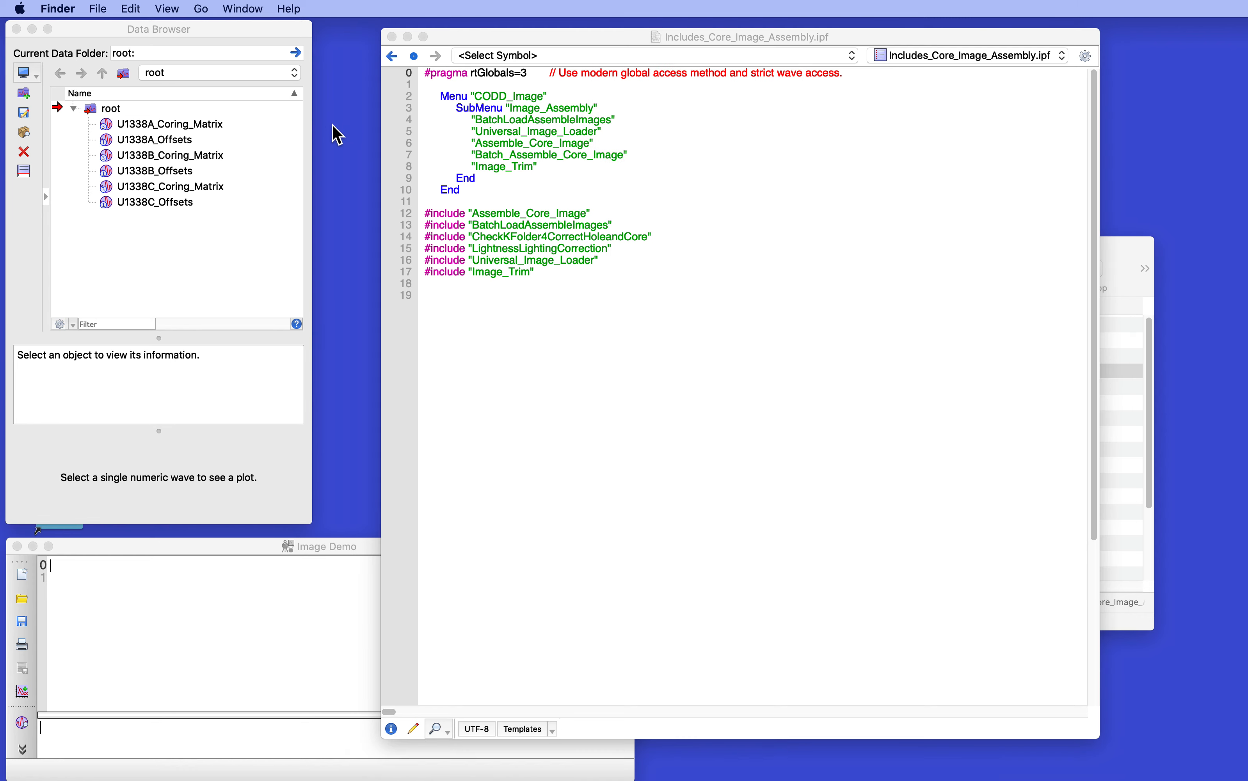
Step: Hide the Includes_Core_Image_Assembly.ipf procedure window and move the Includes_Files folder window off the desktop
{"action": "left_click", "coordinate": [392, 36]}
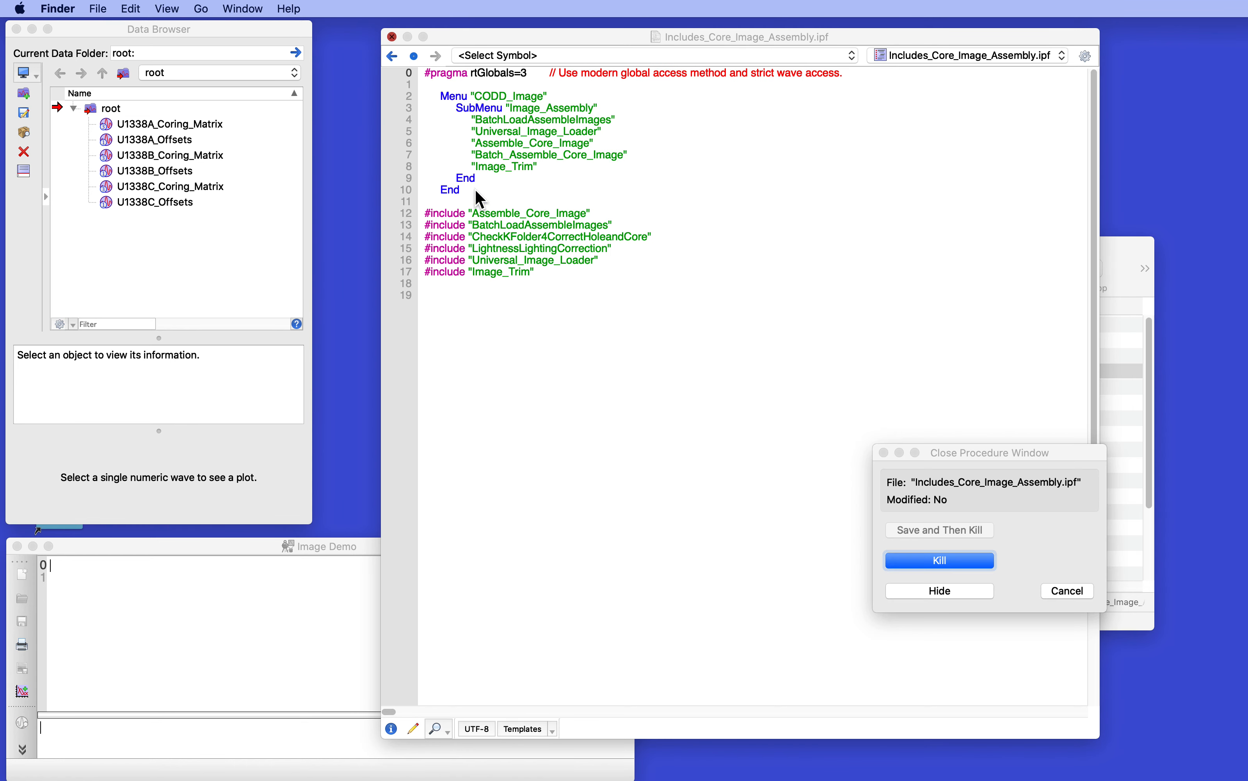
{"action": "left_click", "coordinate": [935, 589]}
{"action": "left_click_drag", "start_coordinate": [822, 242], "coordinate": [1247, 242]}
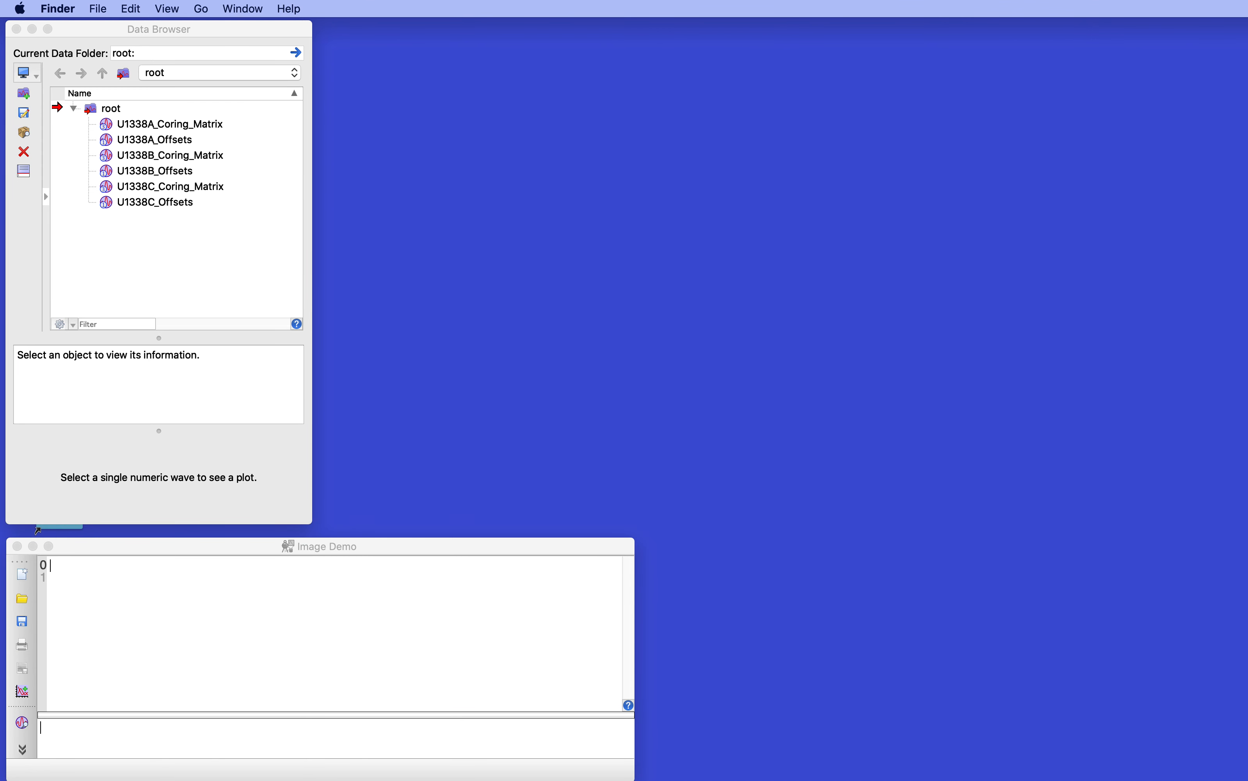
Step: Bring the U1338A_CroppedImages folder window into view, look through its section image file names, and place it clear of the working area
{"action": "left_click_drag", "start_coordinate": [1247, 108], "coordinate": [935, 168]}
{"action": "scroll", "coordinate": [773, 282], "scroll_direction": "down", "scroll_amount": 10}
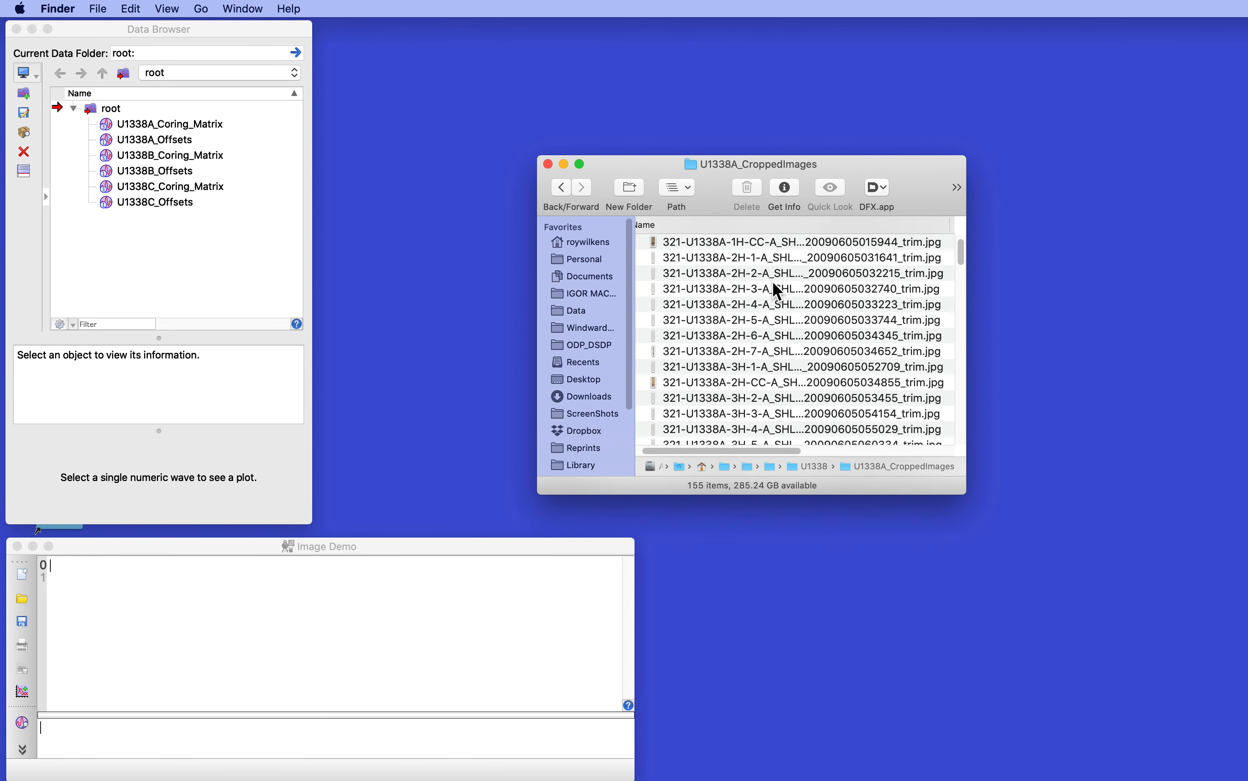
{"action": "scroll", "coordinate": [767, 285], "scroll_direction": "up", "scroll_amount": 10}
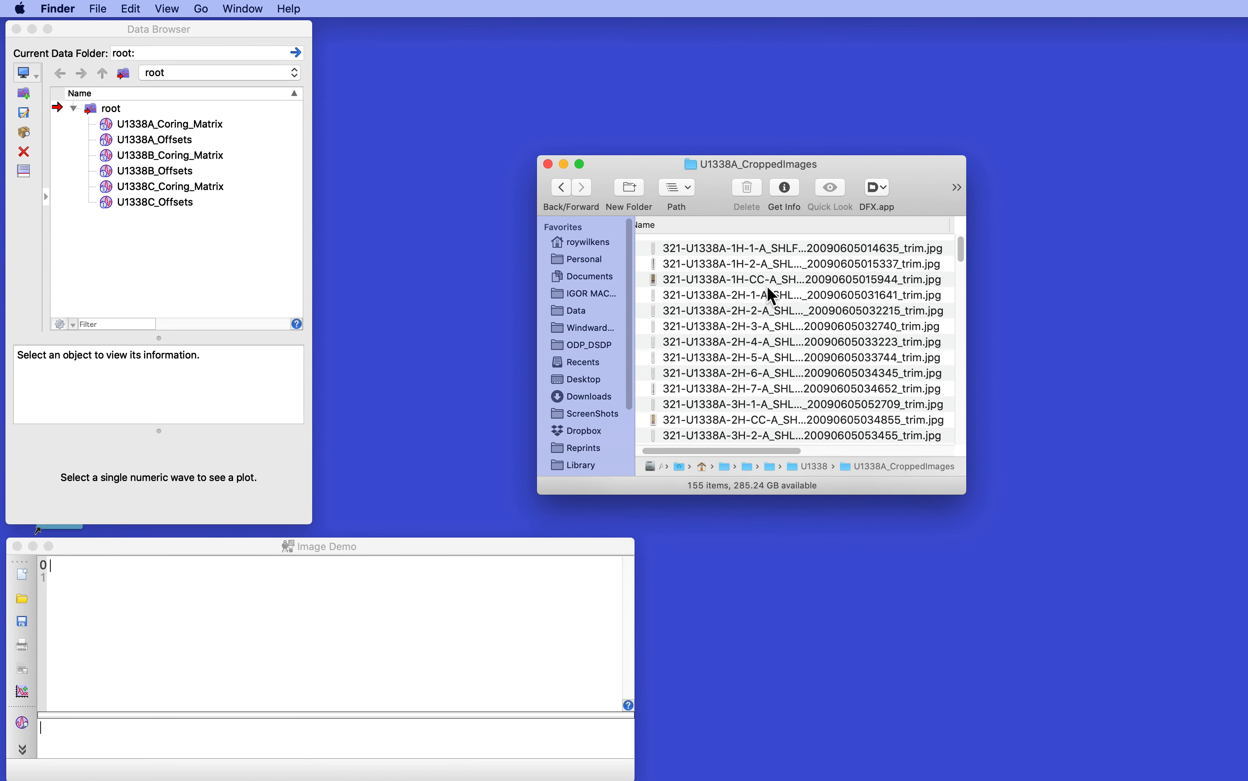
{"action": "scroll", "coordinate": [768, 287], "scroll_direction": "down", "scroll_amount": 15}
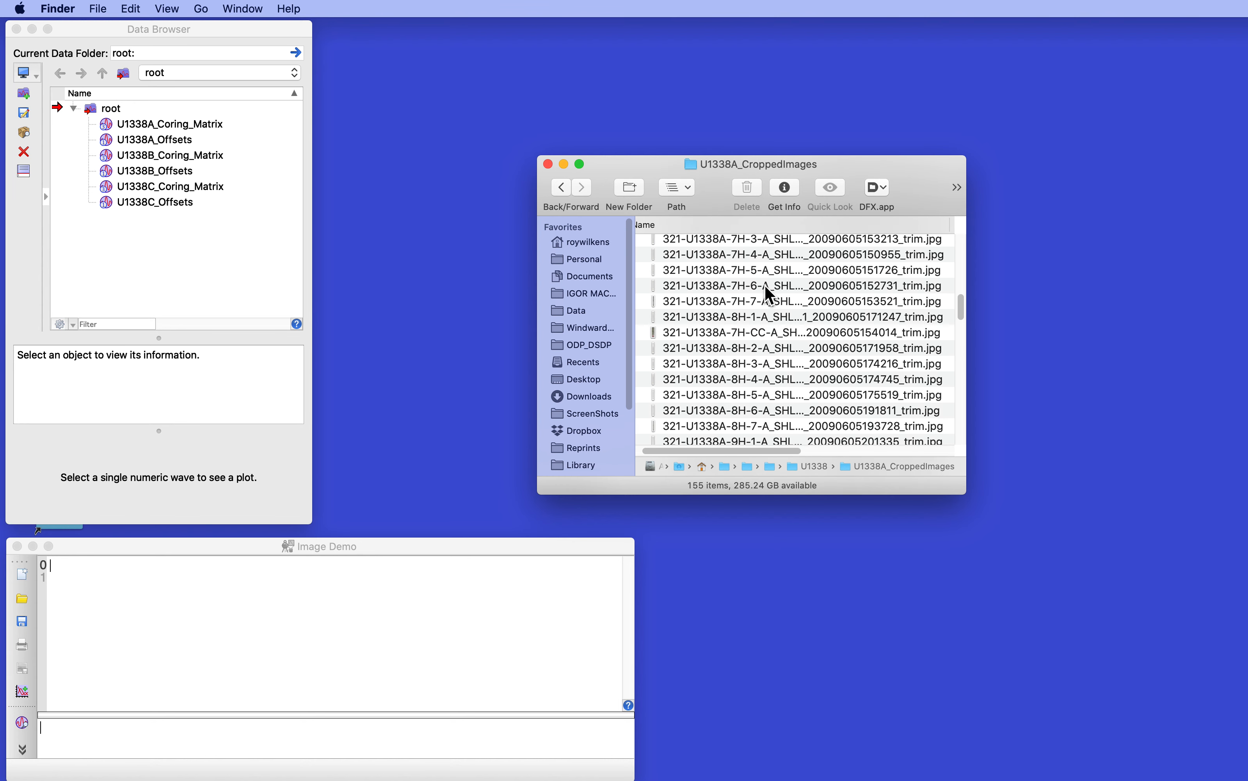
{"action": "scroll", "coordinate": [766, 289], "scroll_direction": "up", "scroll_amount": 15}
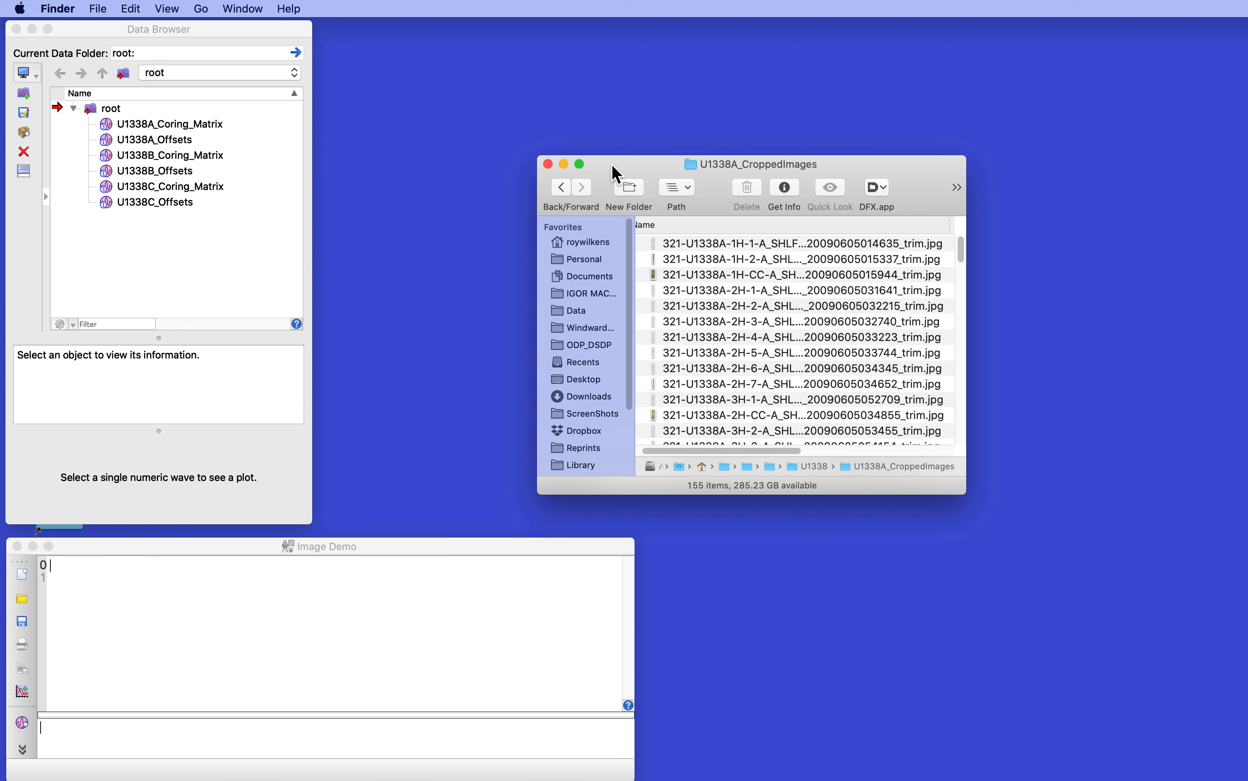
{"action": "left_click_drag", "start_coordinate": [612, 166], "coordinate": [611, 165]}
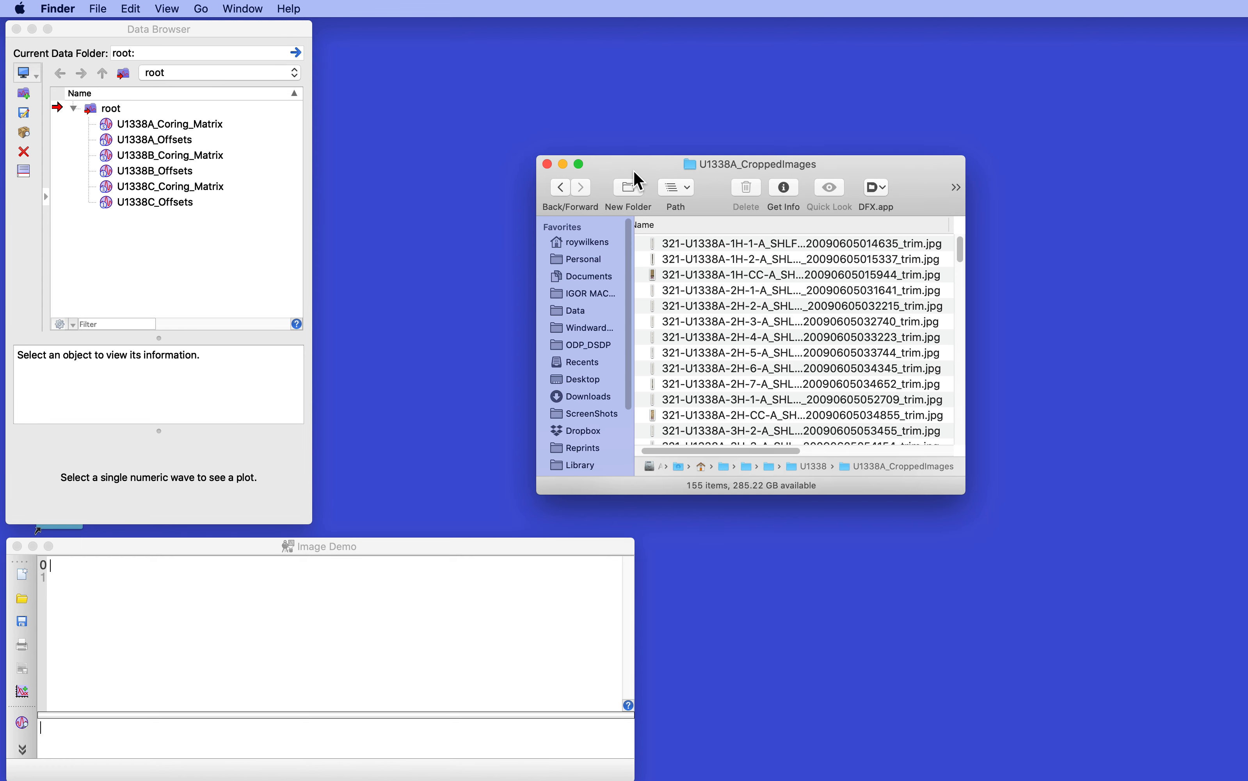
{"action": "left_click_drag", "start_coordinate": [633, 174], "coordinate": [897, 454]}
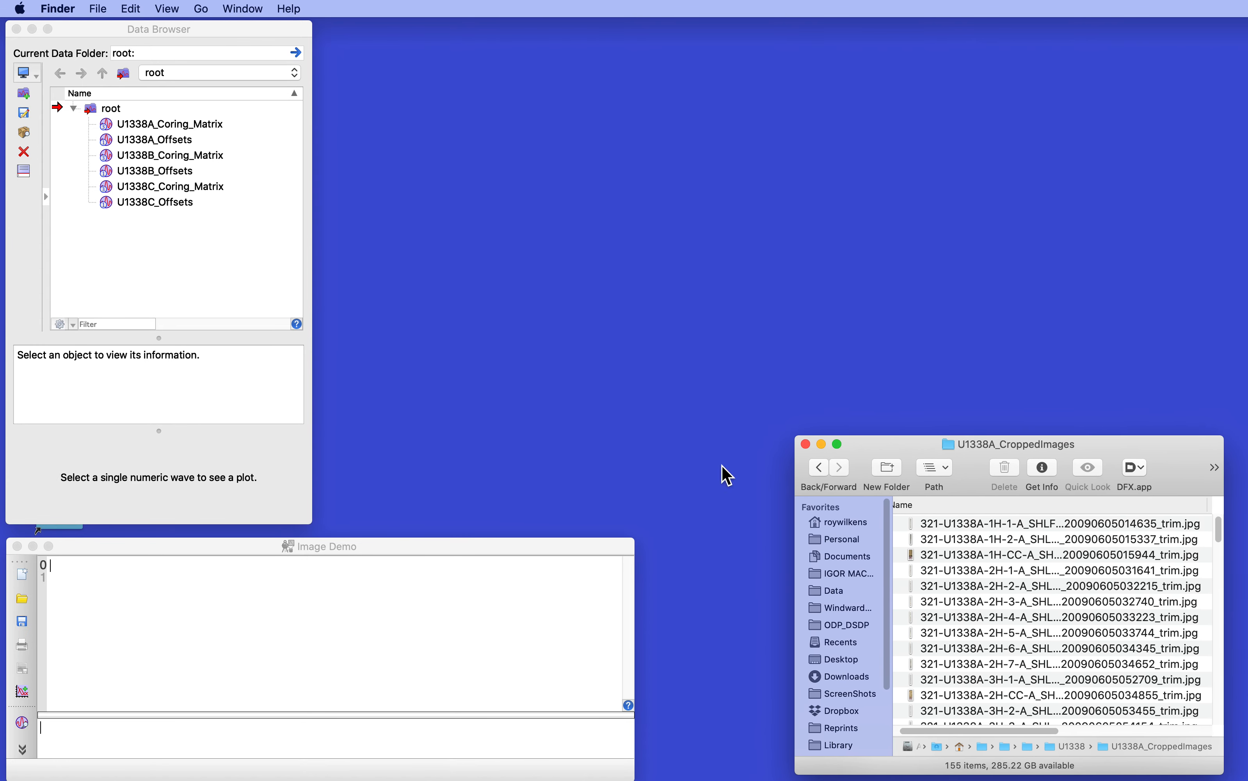
Step: Start Universal_Image_Loader in Igor and set the core number location to 11 and the section number location to 14
{"action": "left_click", "coordinate": [327, 651]}
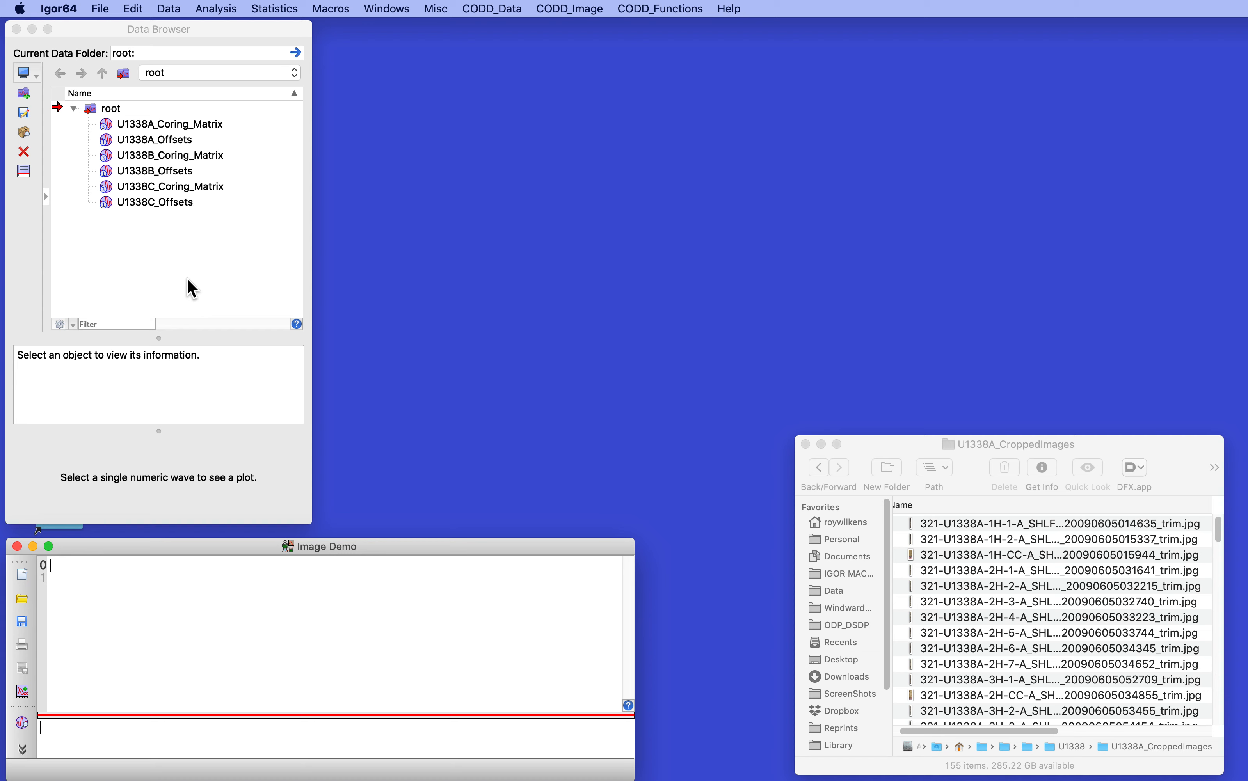
{"action": "left_click", "coordinate": [575, 8]}
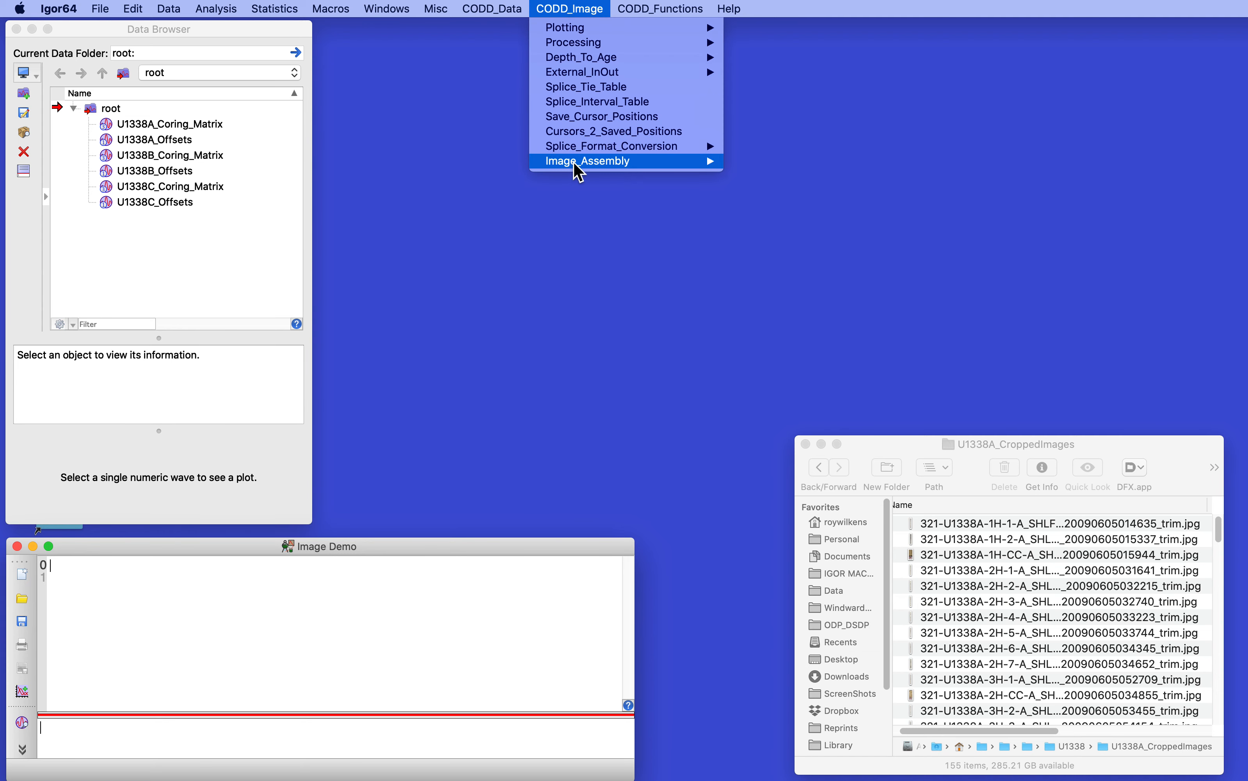
{"action": "mouse_move", "coordinate": [579, 172]}
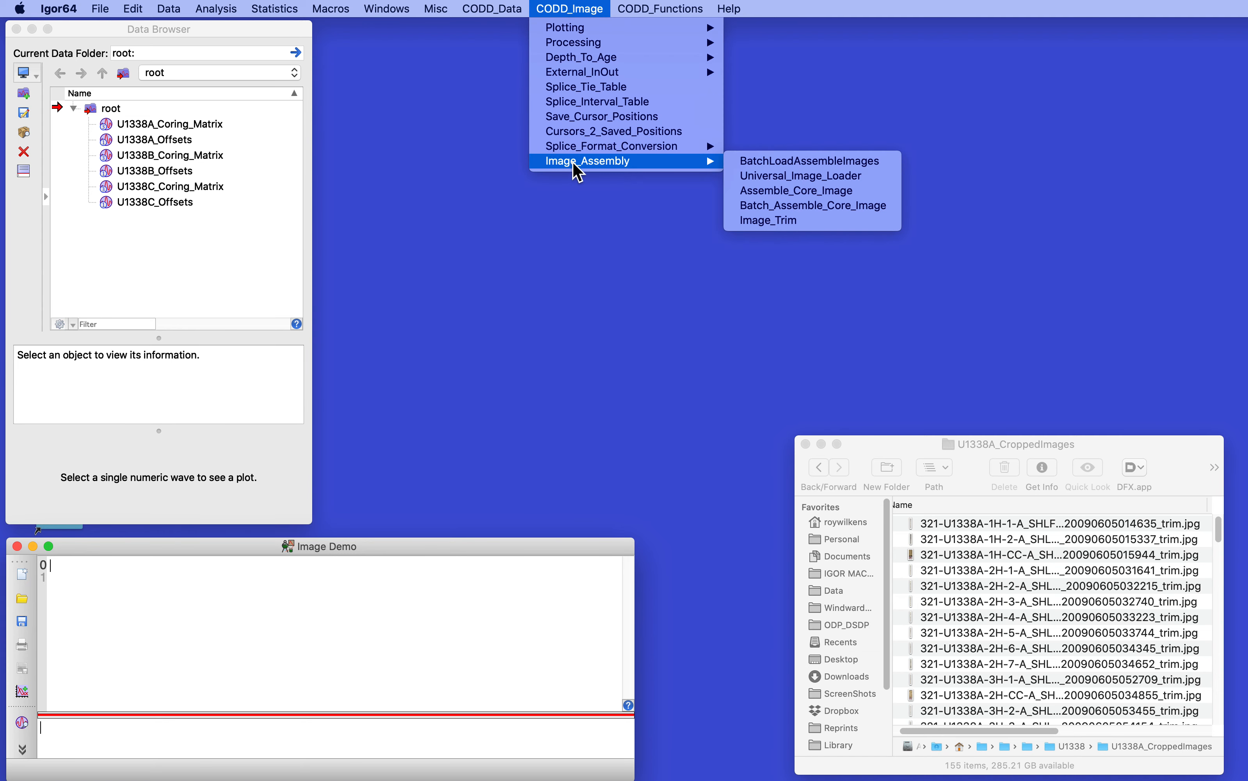
{"action": "left_click", "coordinate": [836, 179]}
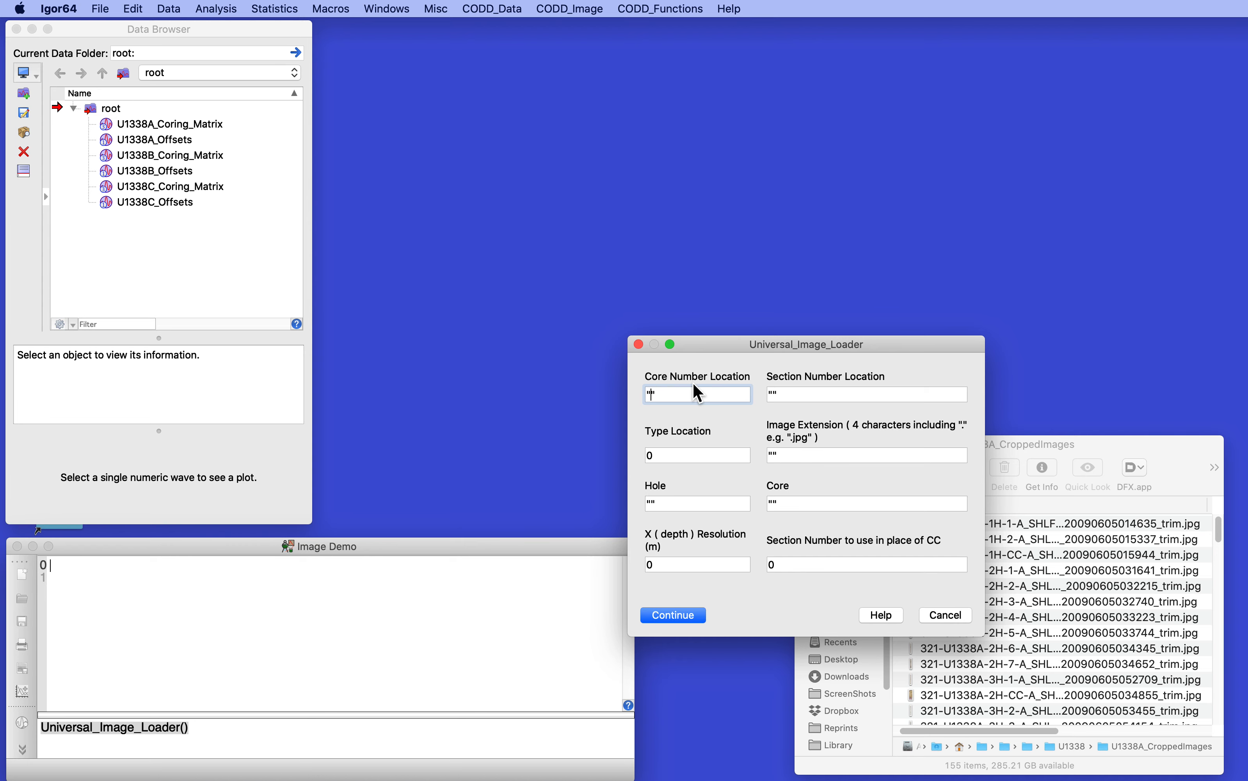
{"action": "left_click_drag", "start_coordinate": [752, 357], "coordinate": [552, 89]}
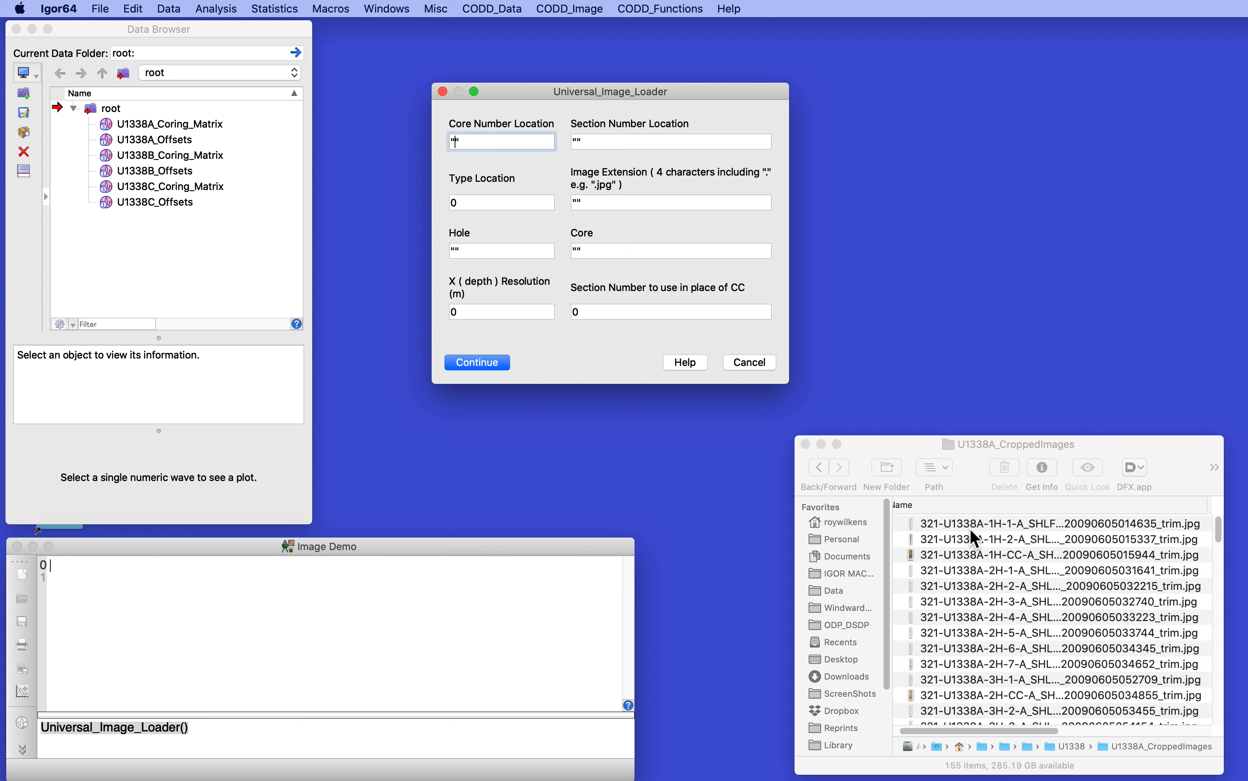
{"action": "left_click", "coordinate": [989, 524]}
{"action": "left_click", "coordinate": [499, 143]}
{"action": "type", "text": "11"}
{"action": "key", "text": "Tab"}
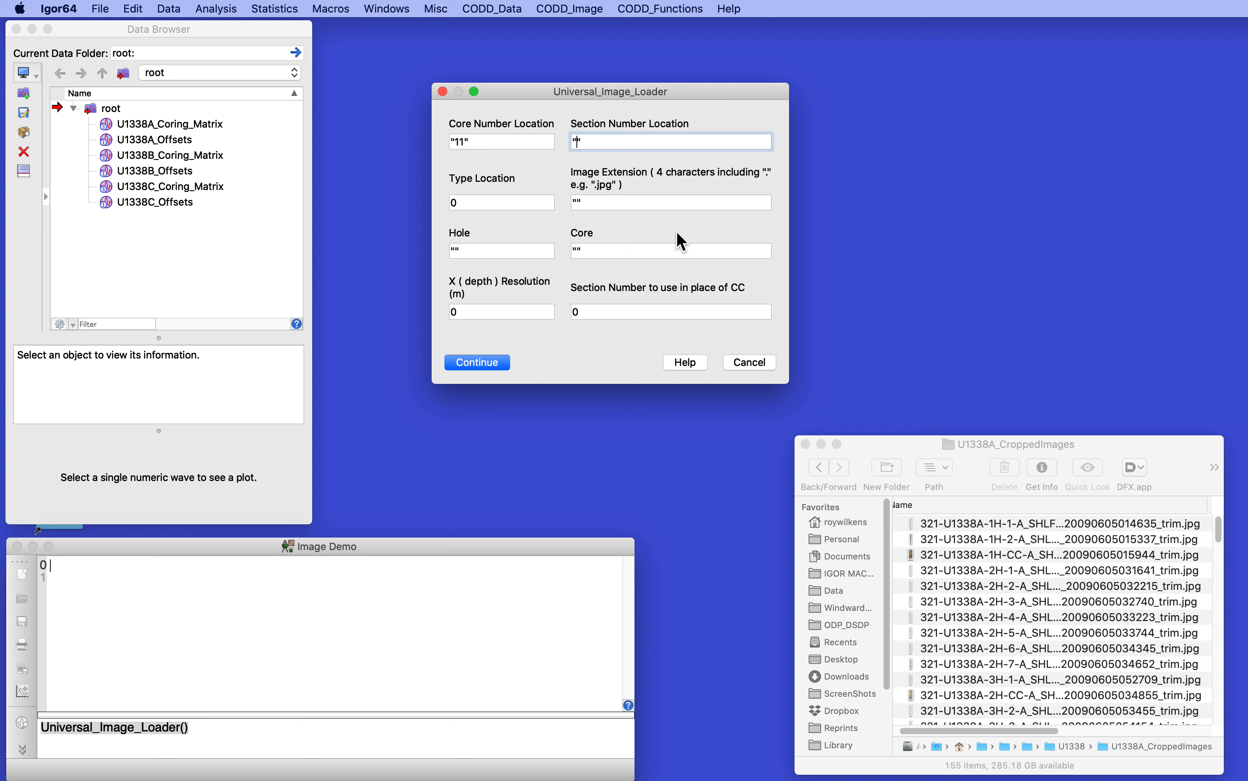
{"action": "type", "text": "14"}
Step: Set the loader's type location to 12 and its image extension to .jpg
{"action": "left_click", "coordinate": [517, 206]}
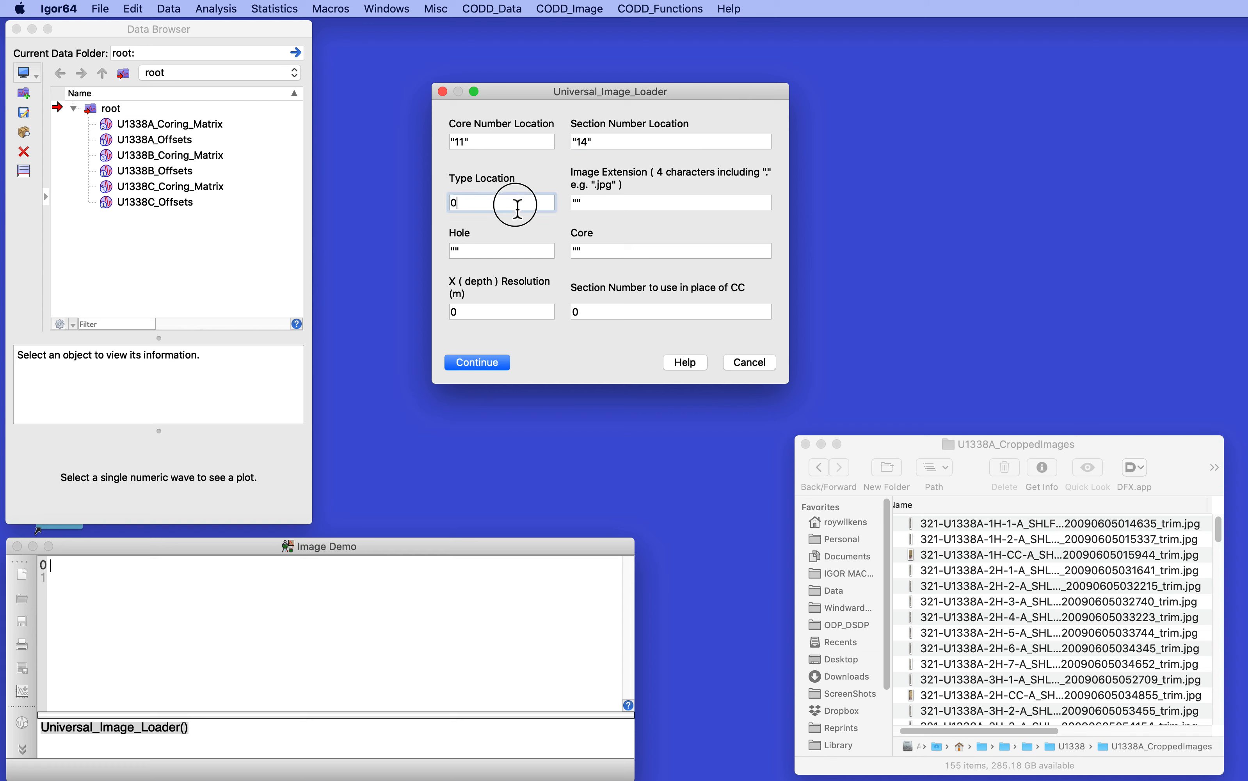
{"action": "type", "text": "12"}
{"action": "left_click", "coordinate": [453, 203]}
{"action": "key", "text": "BackSpace"}
{"action": "left_click", "coordinate": [579, 207]}
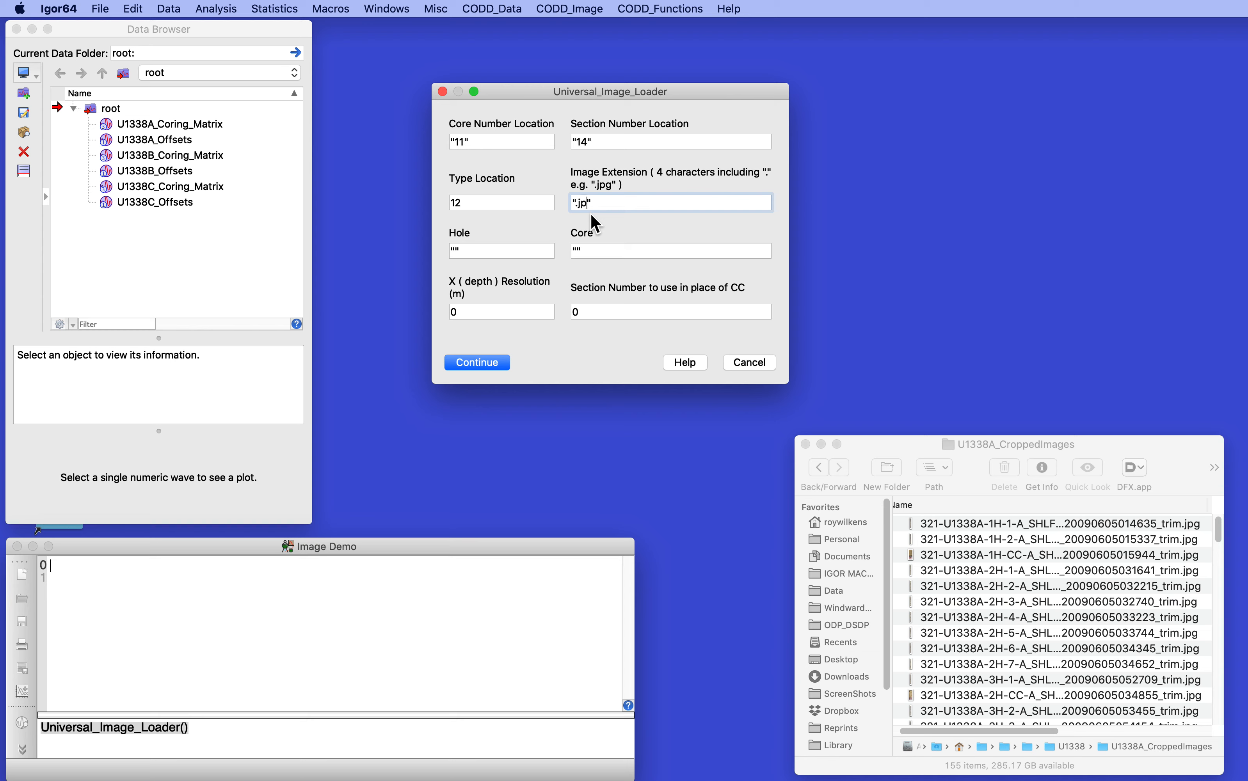
{"action": "type", "text": ".jpg"}
Step: Specify hole U1338A and core 1 for the image loader
{"action": "left_click", "coordinate": [455, 252]}
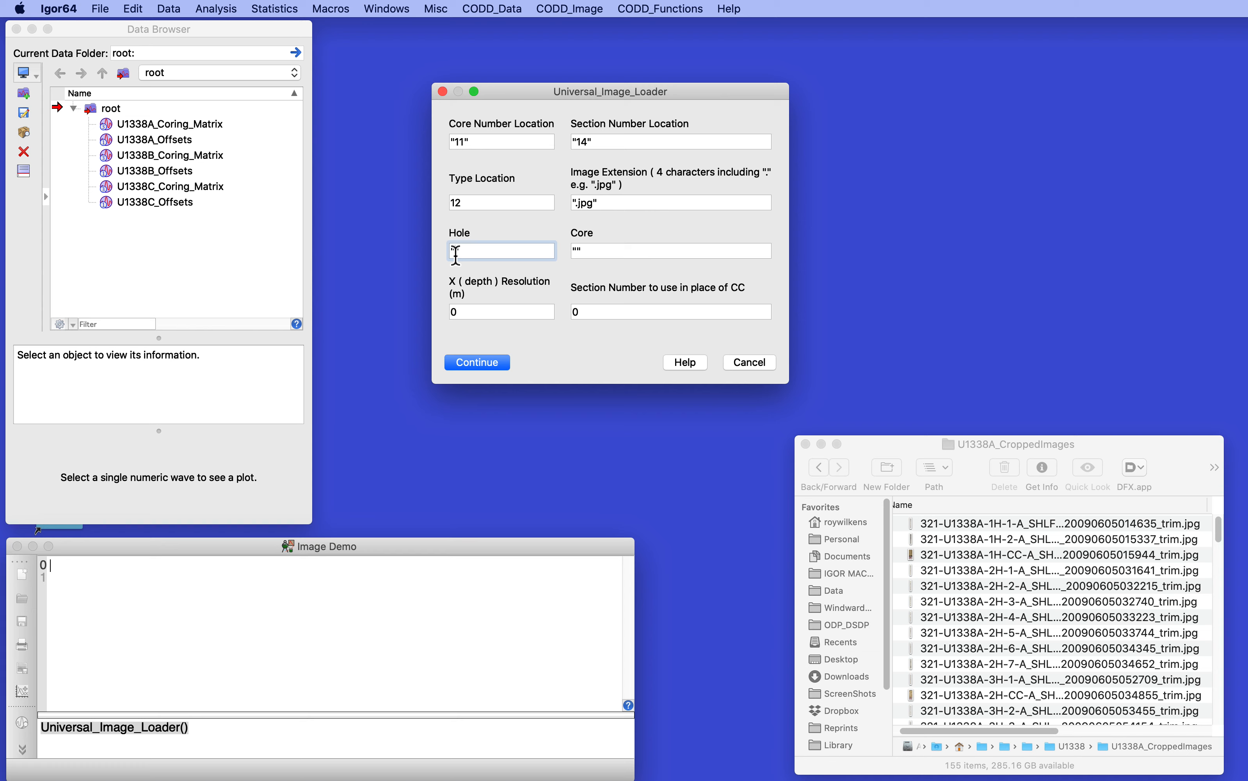
{"action": "type", "text": "U1338A"}
{"action": "left_click", "coordinate": [579, 254]}
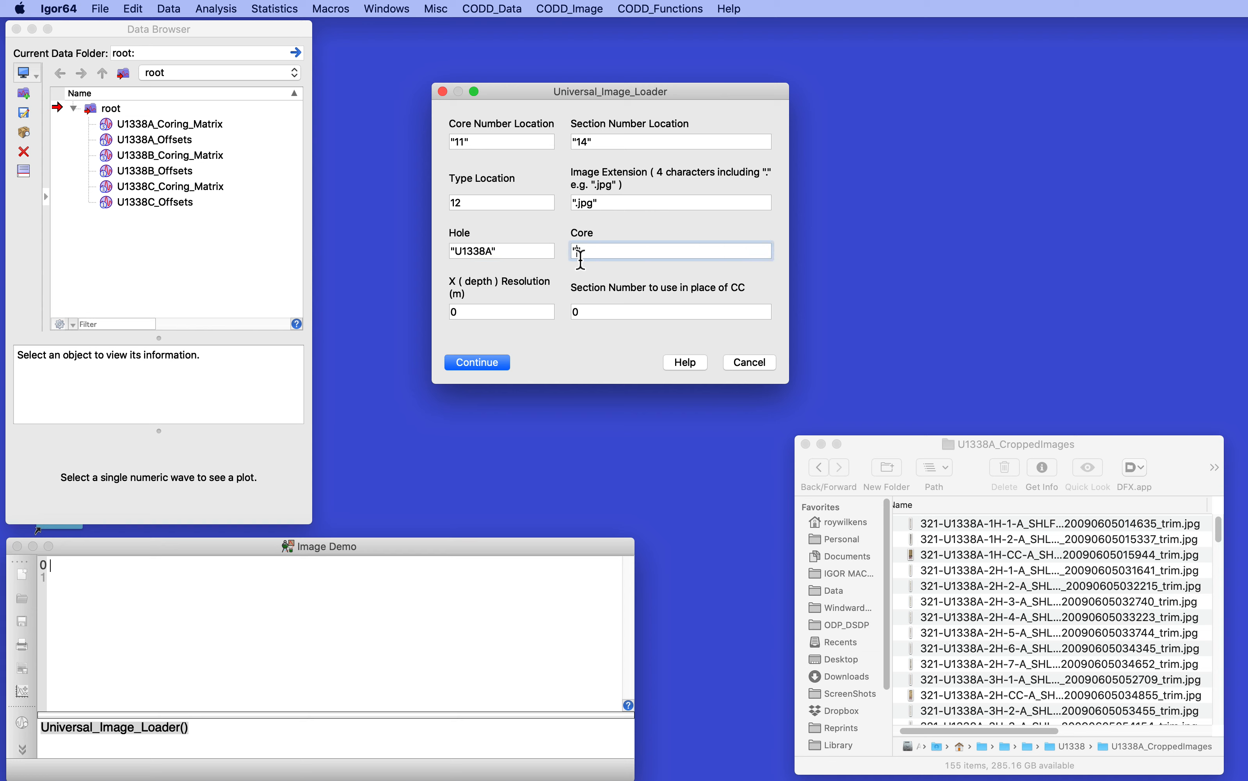
{"action": "type", "text": "1"}
Step: Set the depth resolution to .002 m and the CC replacement section to 9, and load the core images
{"action": "left_click", "coordinate": [507, 312]}
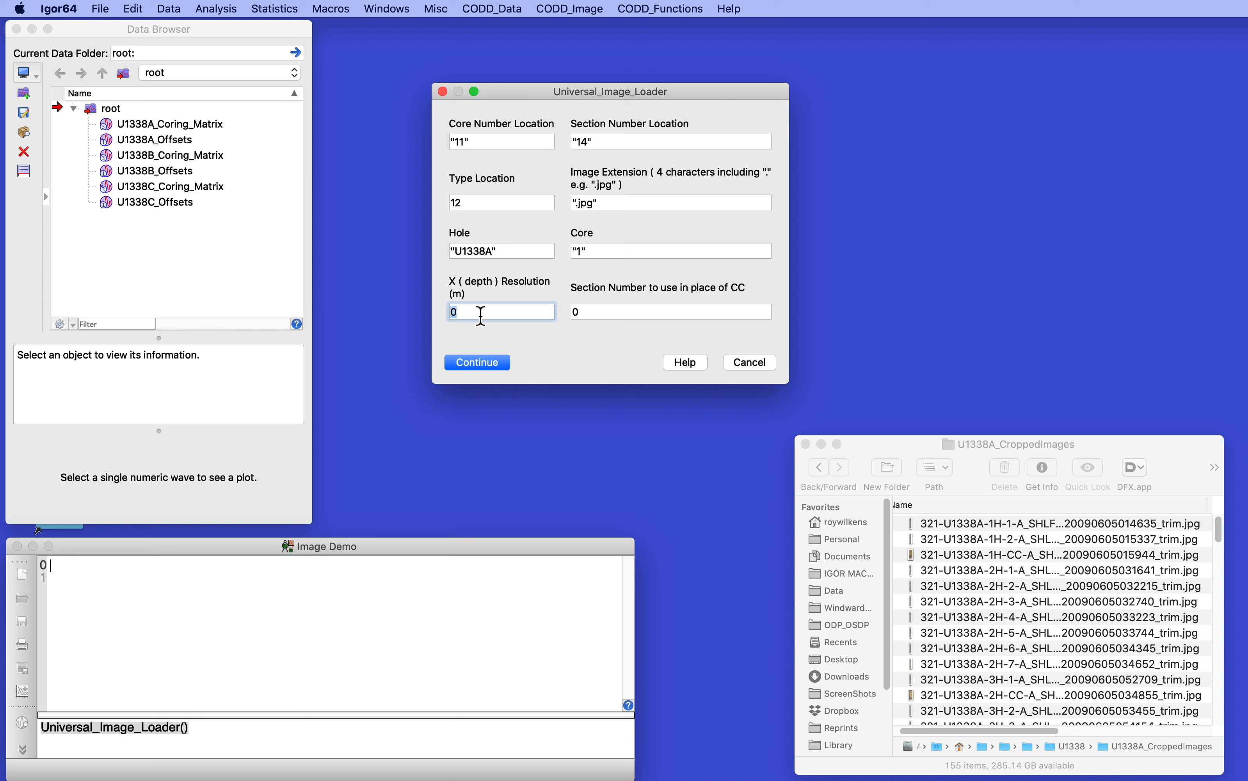
{"action": "type", "text": ".002"}
{"action": "left_click", "coordinate": [609, 312]}
{"action": "type", "text": "9"}
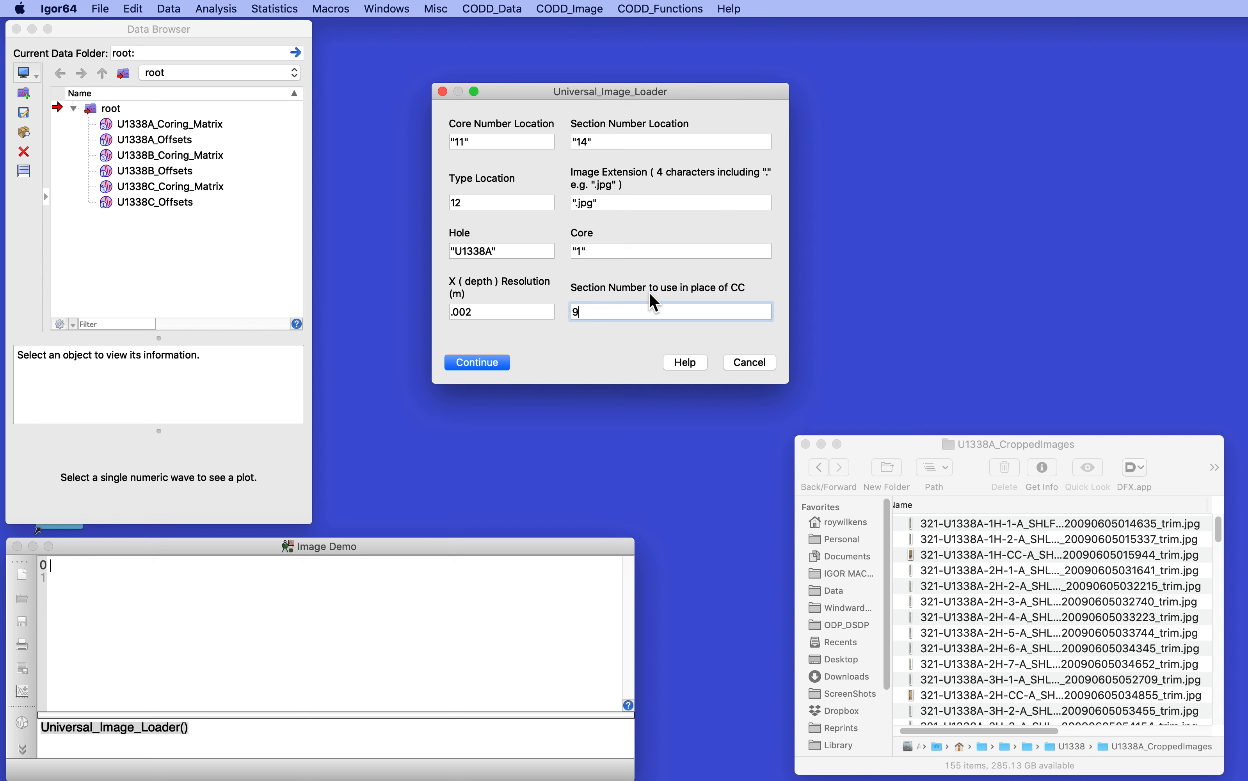
{"action": "left_click", "coordinate": [473, 362]}
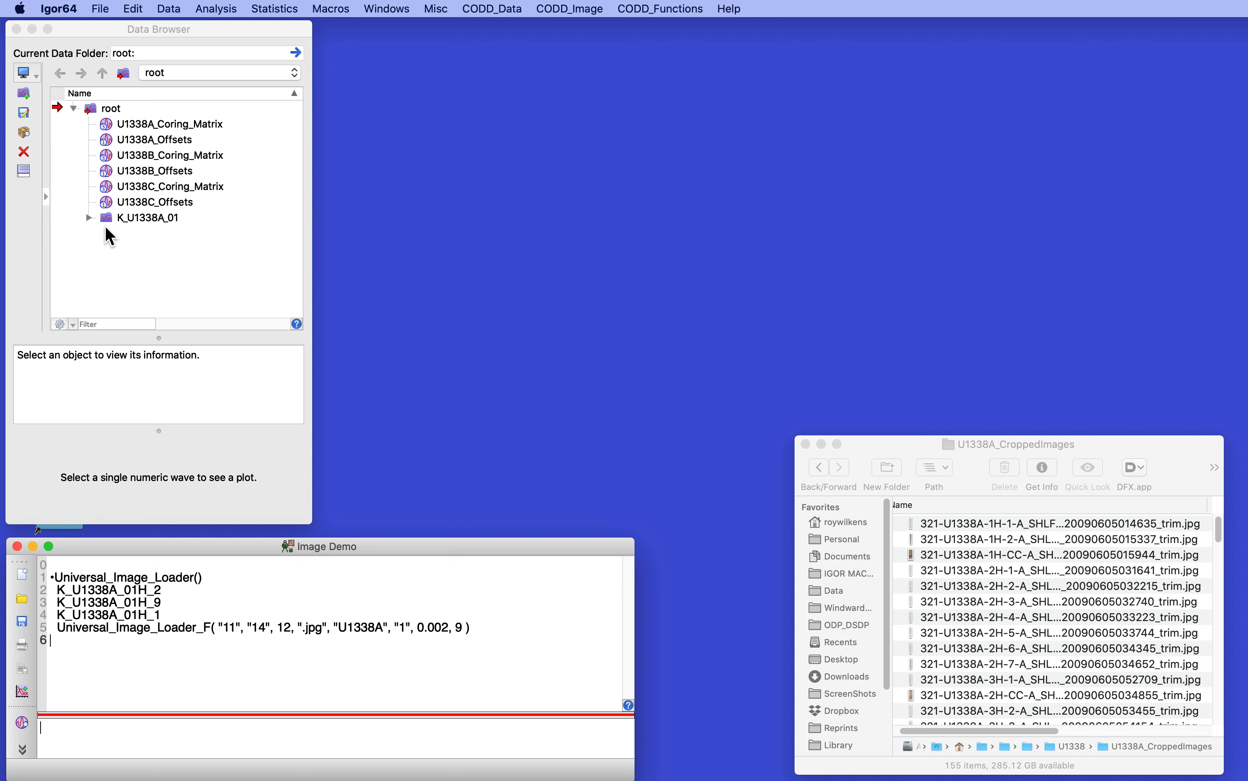
Step: Expand the K_U1338A_01 data folder, preview its section images, and highlight the Universal_Image_Loader_F line in the command history
{"action": "left_click", "coordinate": [89, 217]}
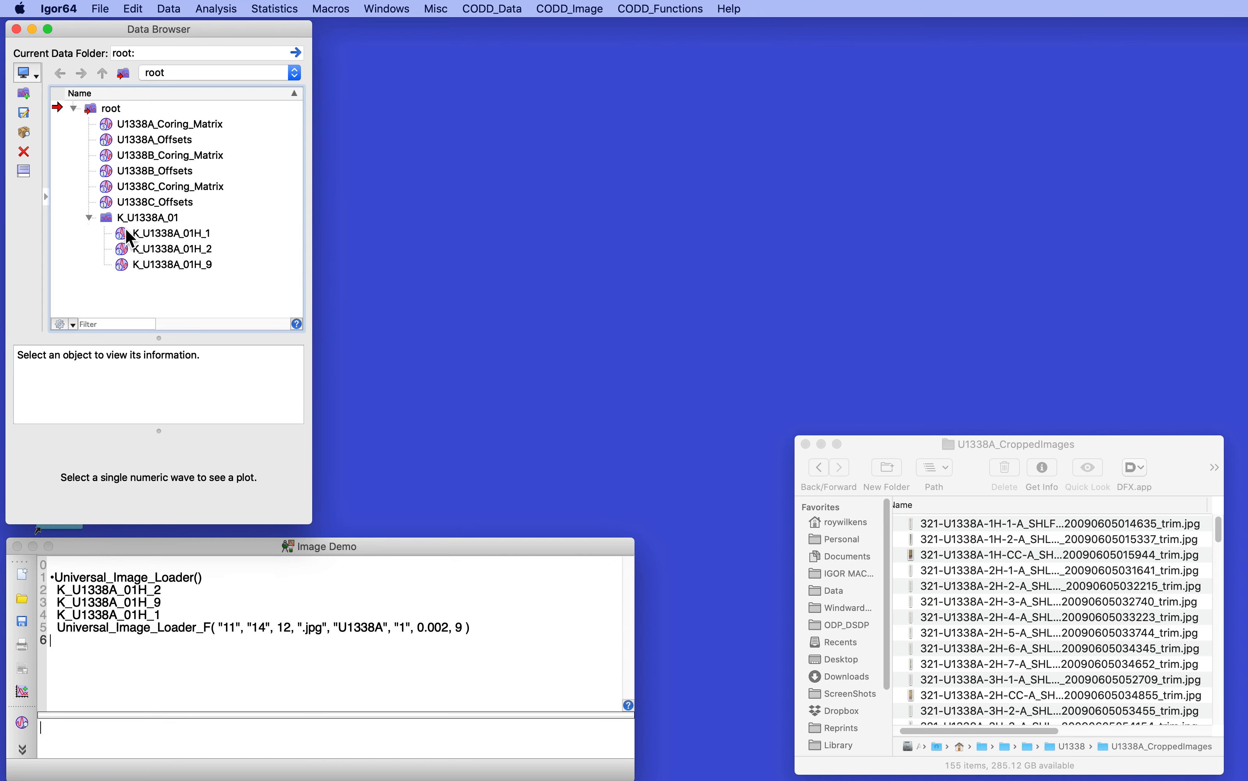
{"action": "left_click", "coordinate": [147, 229]}
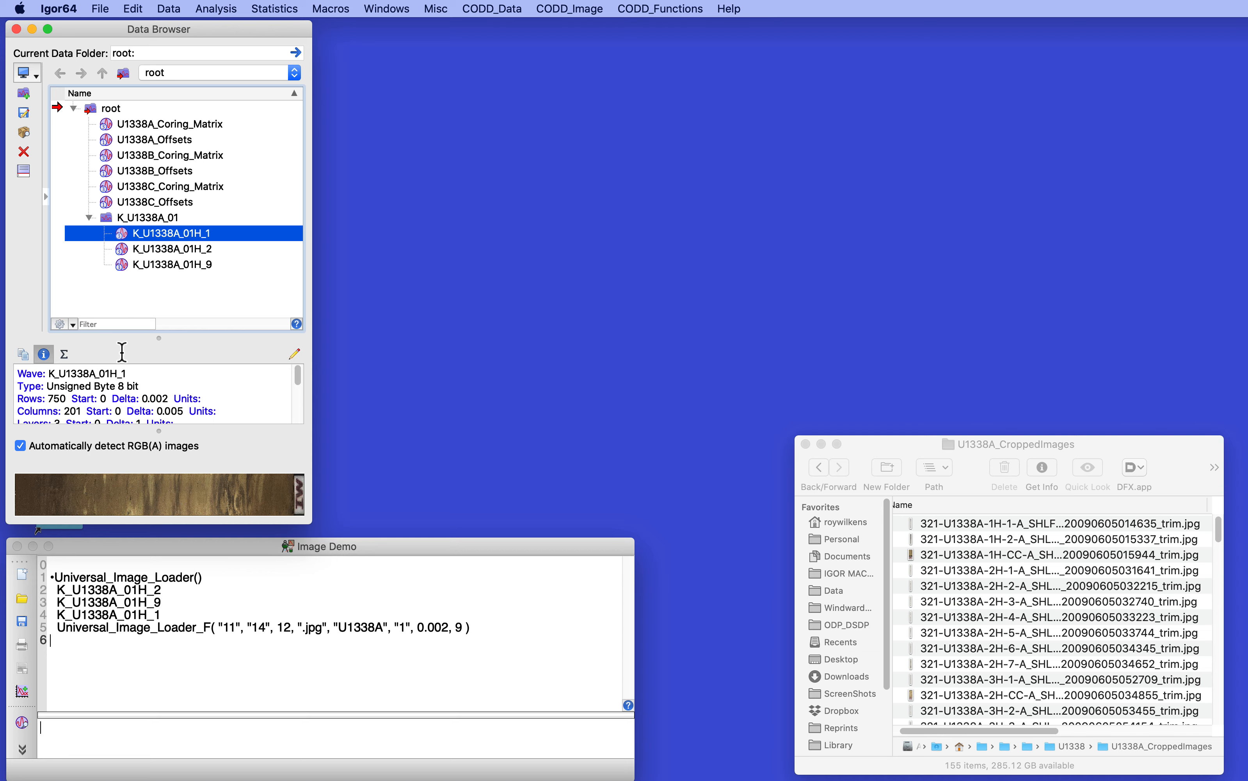
{"action": "left_click", "coordinate": [139, 265]}
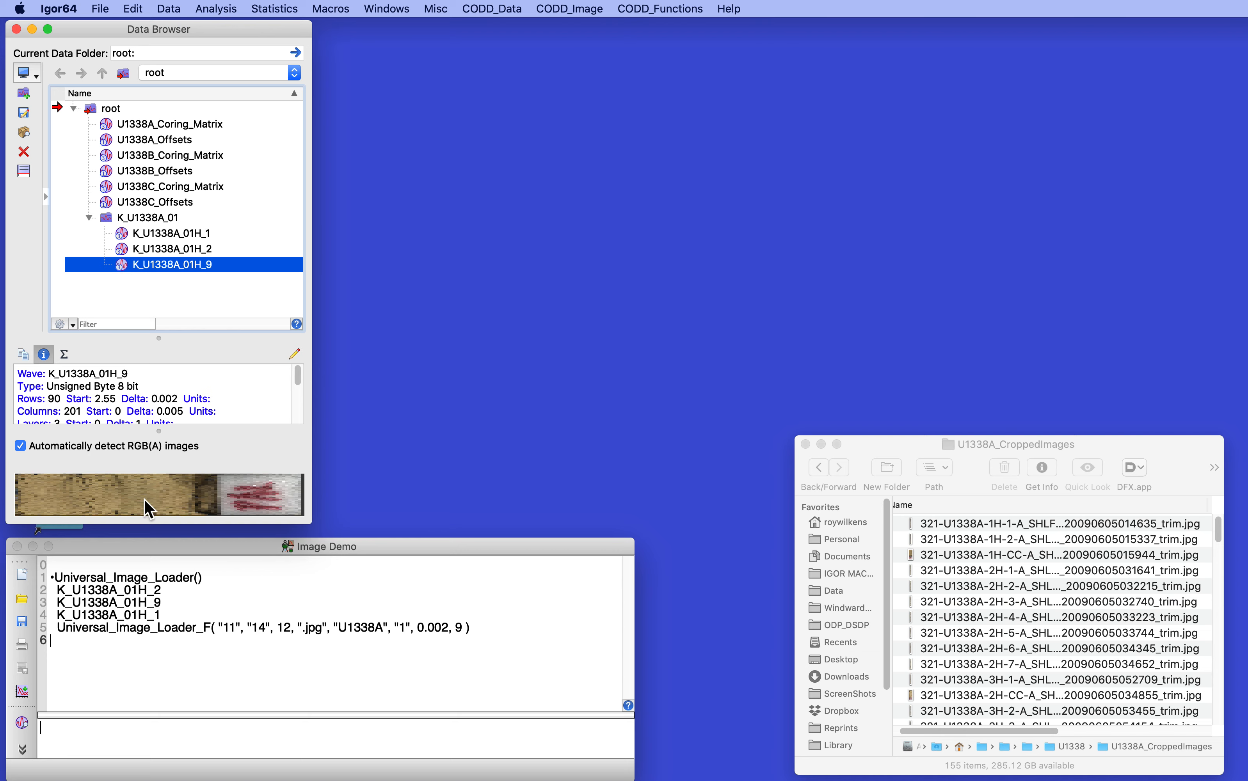
{"action": "left_click", "coordinate": [209, 702]}
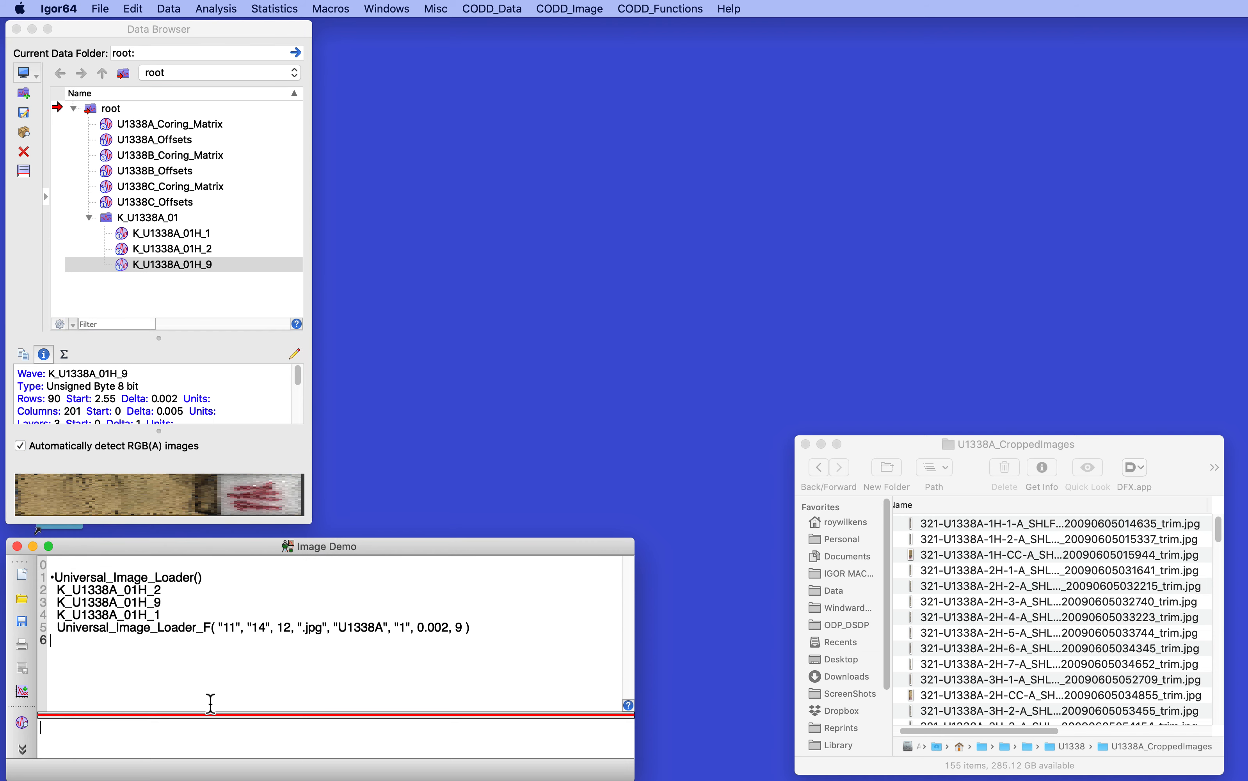
{"action": "key", "text": "Up"}
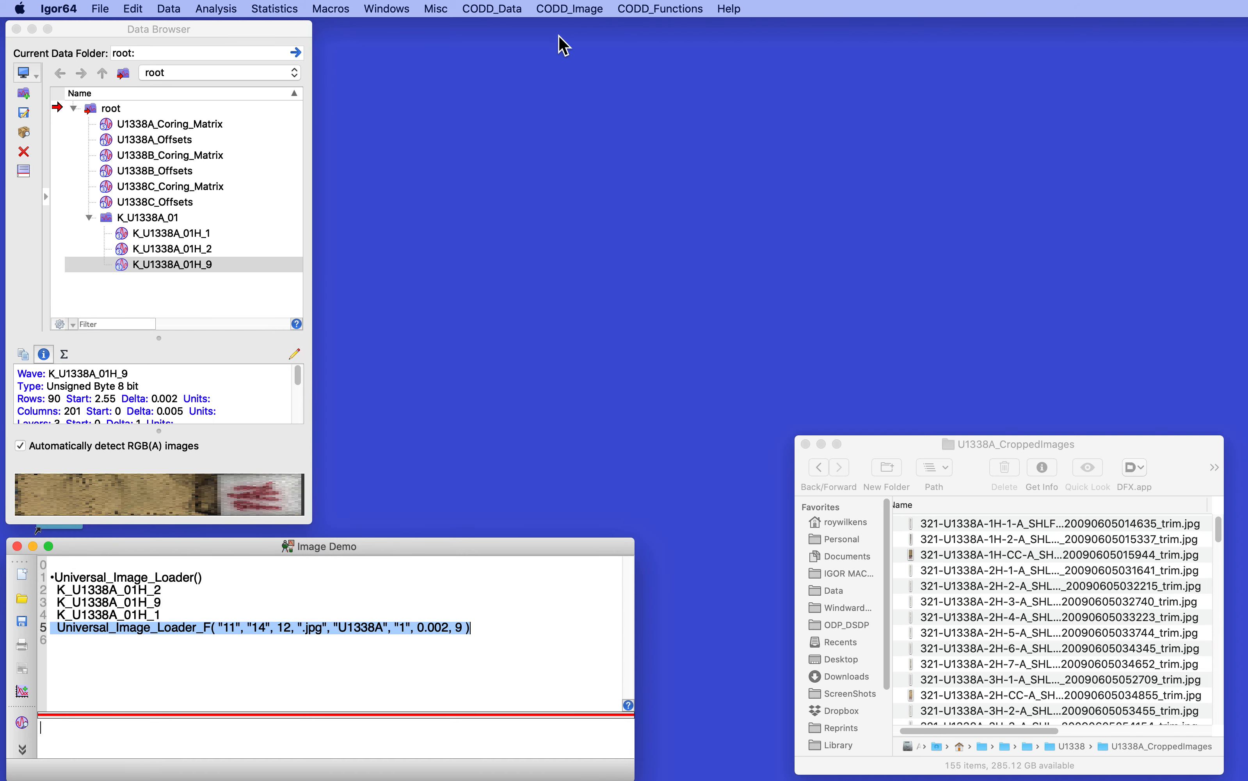
Step: Start Assemble_Core_Image for hole U1338A and set the core number to 1
{"action": "left_click", "coordinate": [570, 10]}
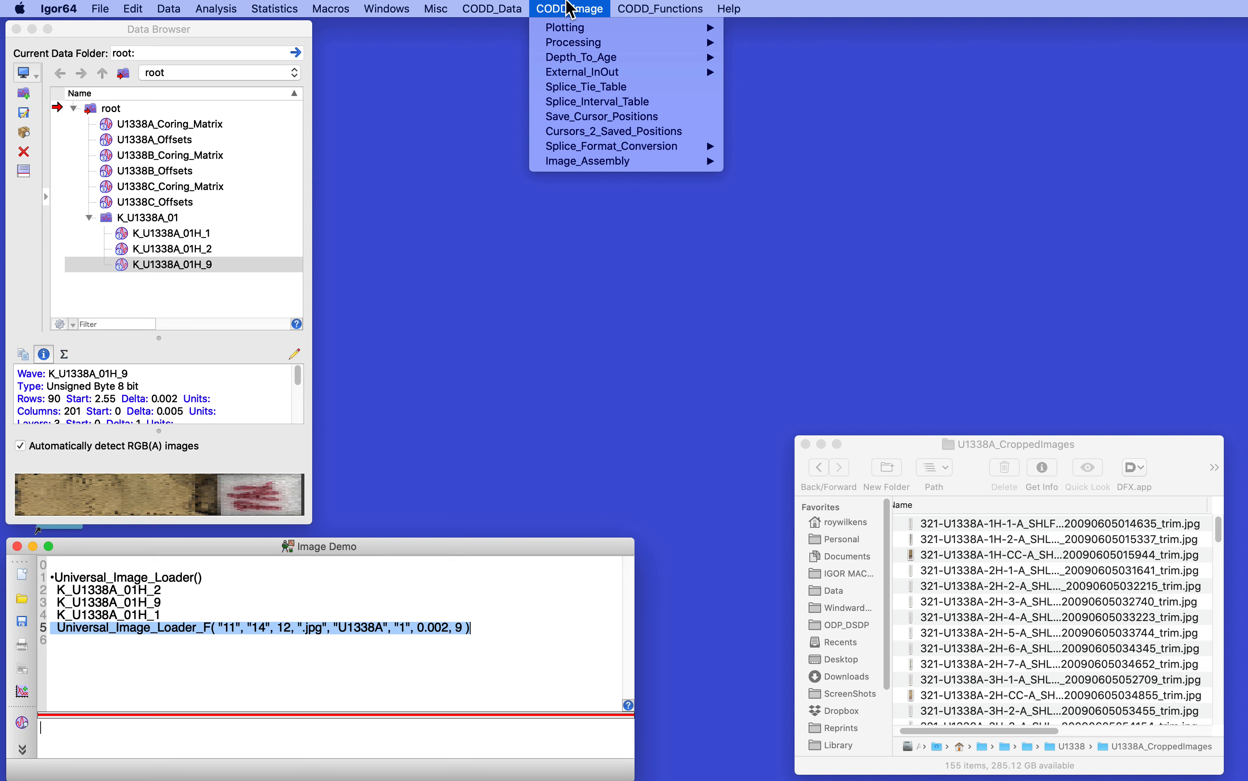
{"action": "mouse_move", "coordinate": [573, 163]}
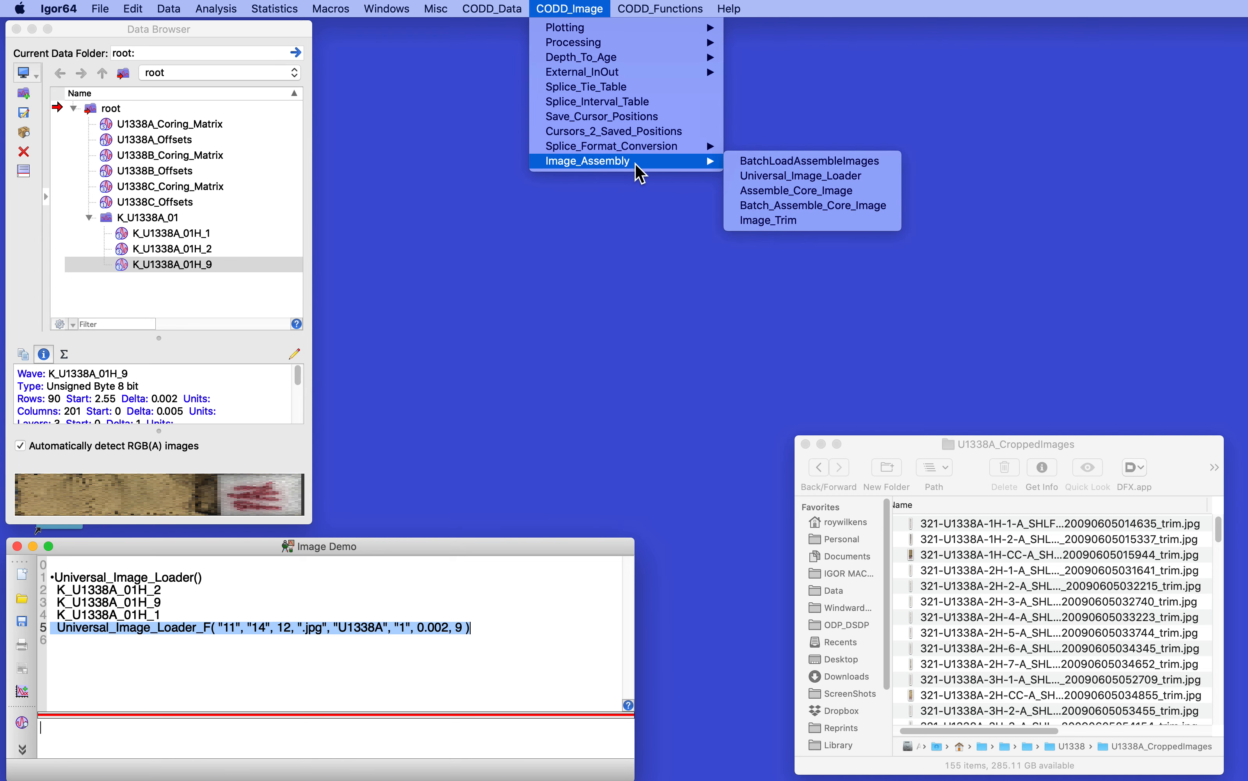
{"action": "left_click", "coordinate": [780, 190]}
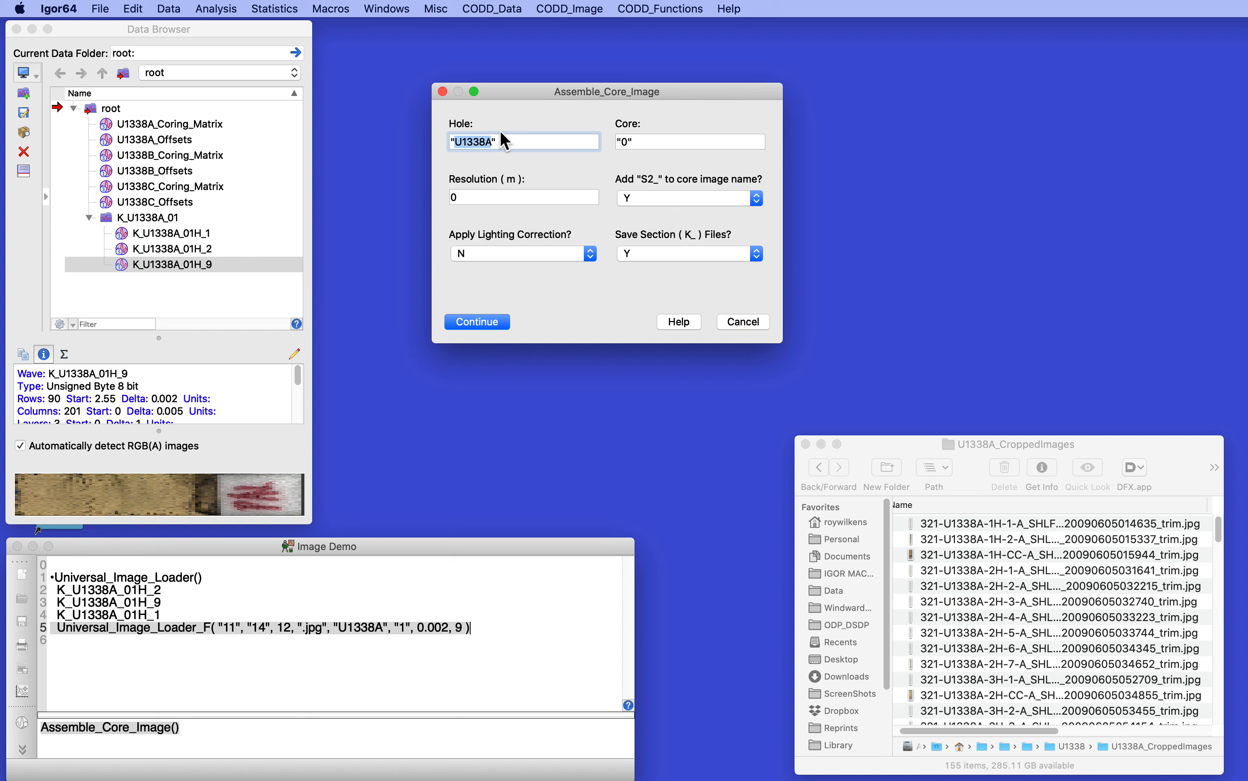
{"action": "left_click", "coordinate": [637, 144]}
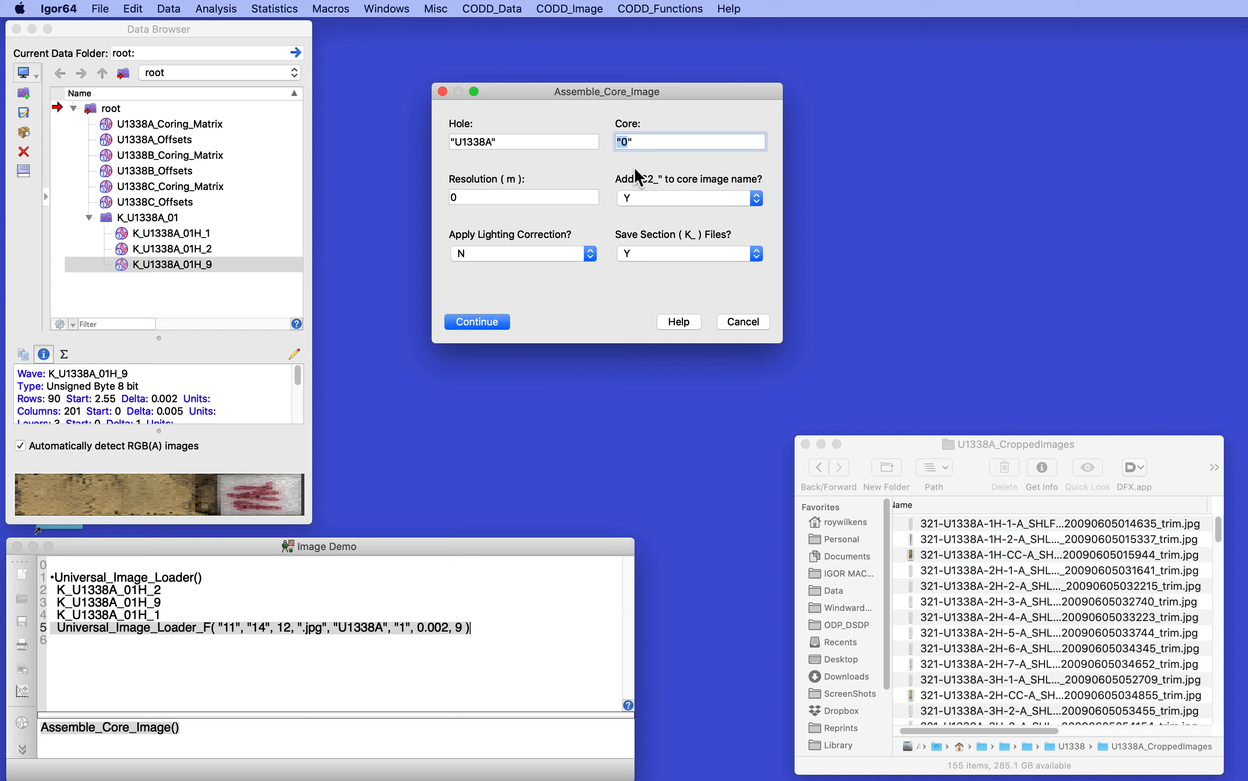
{"action": "left_click", "coordinate": [627, 143]}
{"action": "key", "text": "BackSpace"}
{"action": "type", "text": "1"}
{"action": "key", "text": "Tab"}
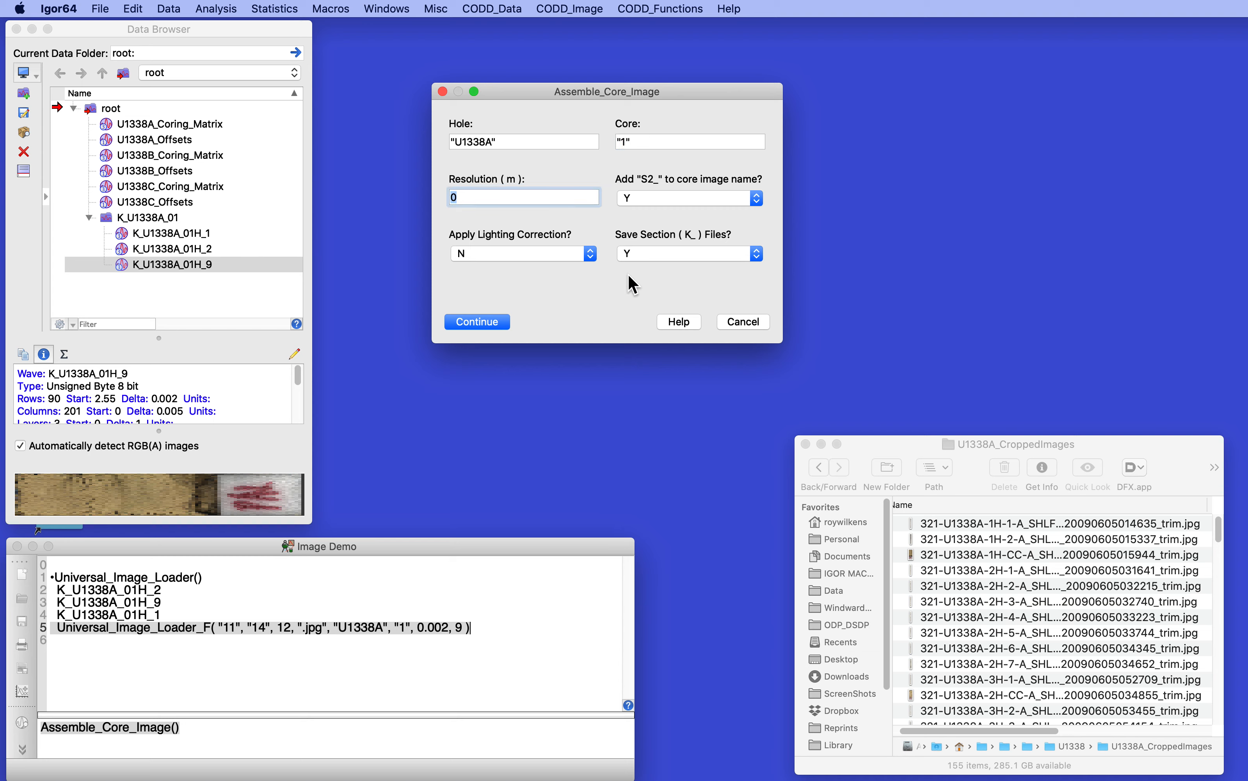
Step: Set the resolution to .002 m, choose not to save the section files, assemble the core image, and move its window fully into view
{"action": "type", "text": ".002"}
{"action": "left_click", "coordinate": [648, 261]}
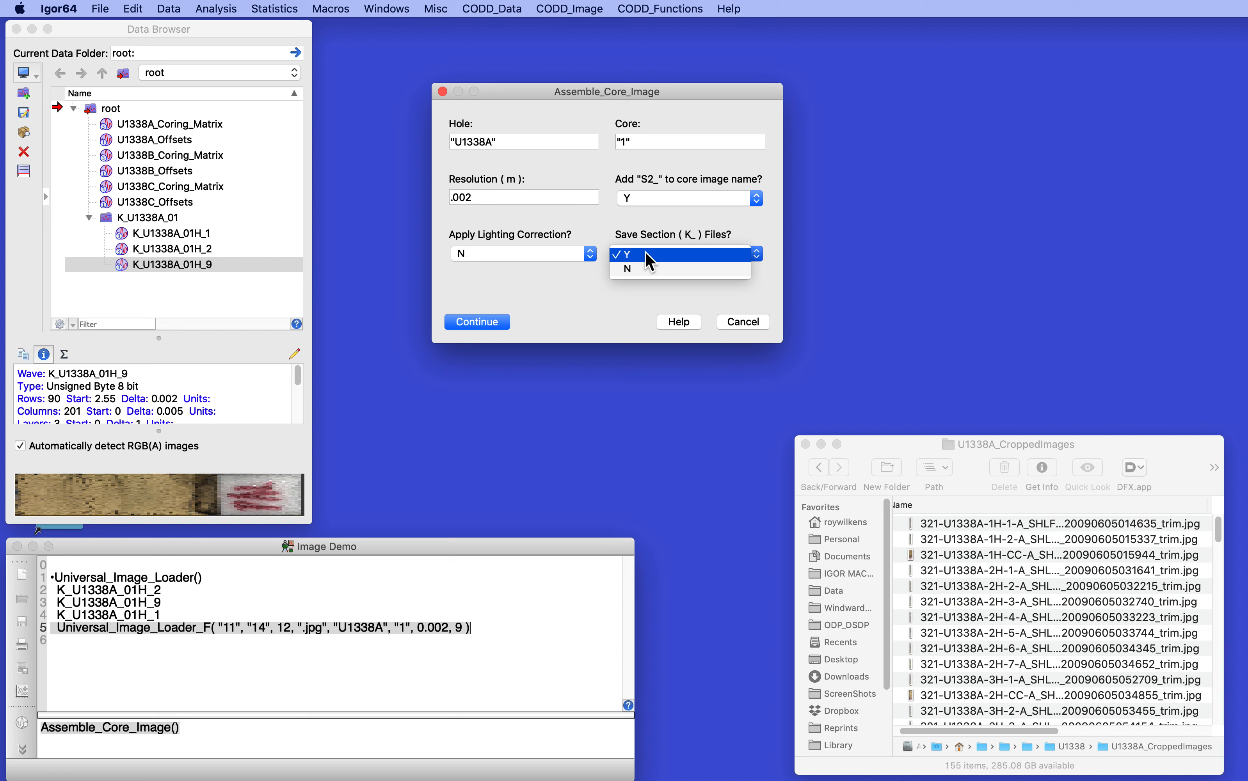
{"action": "left_click", "coordinate": [643, 271]}
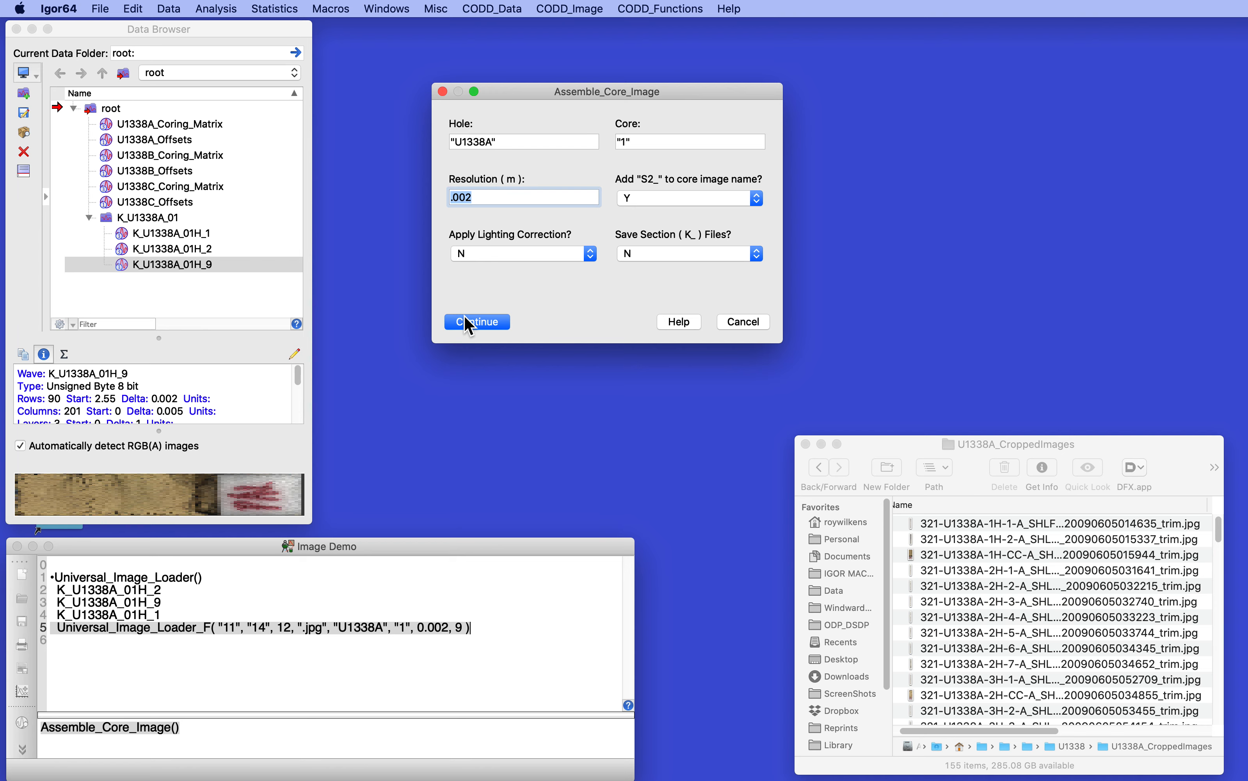
{"action": "left_click", "coordinate": [474, 325]}
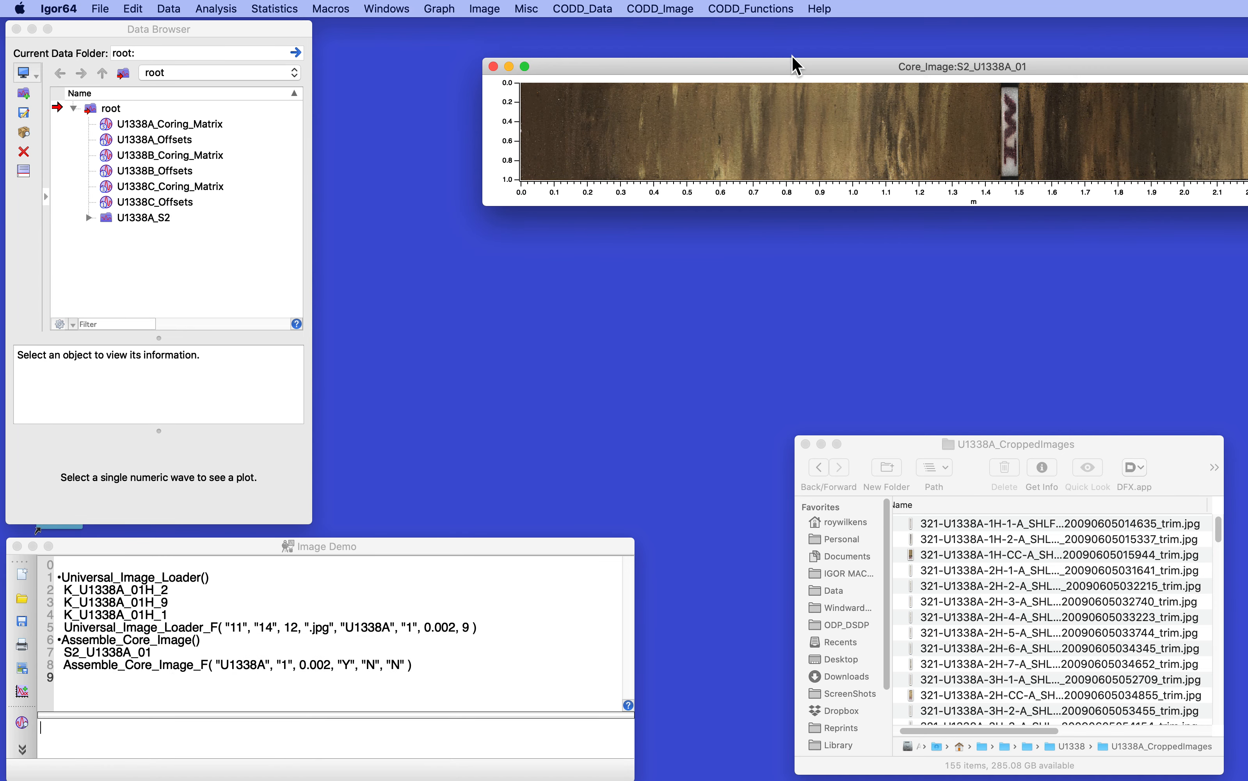
{"action": "left_click_drag", "start_coordinate": [798, 67], "coordinate": [508, 35]}
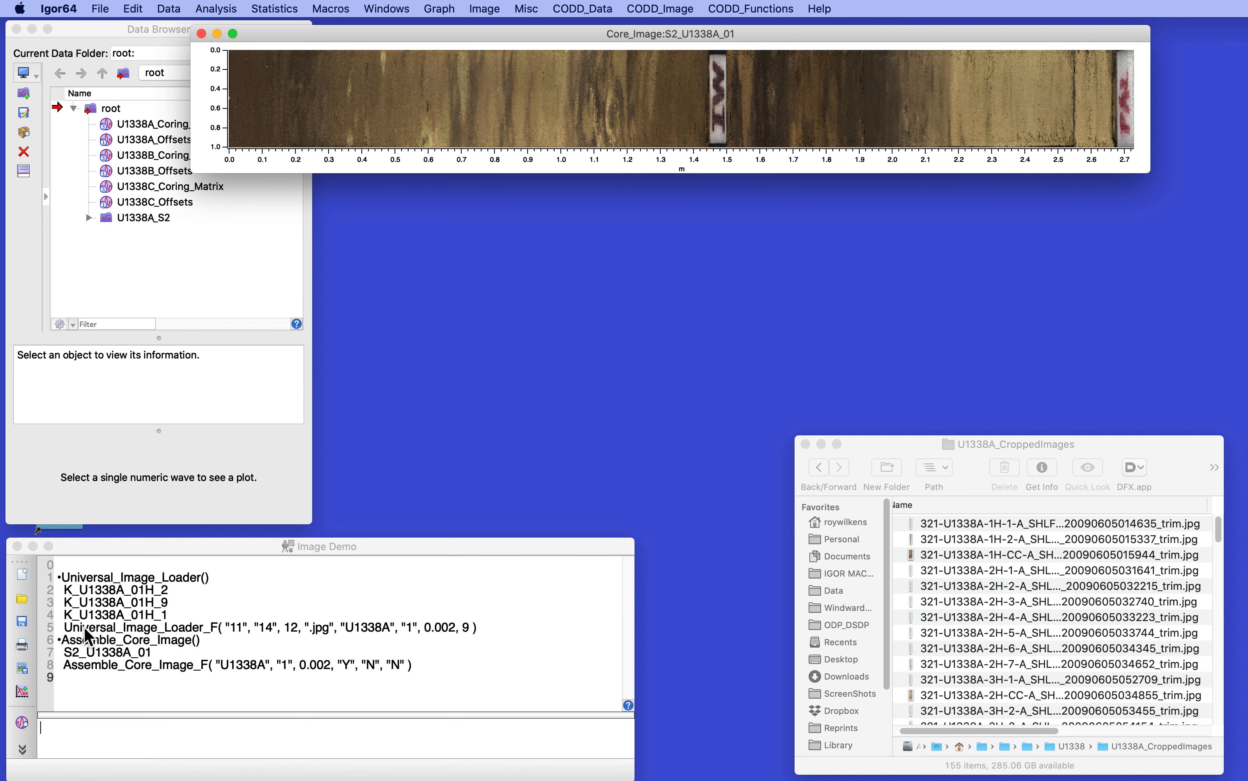
Step: Reuse the Universal_Image_Loader_F line from the command history with the core number changed to 2, and run it
{"action": "left_click", "coordinate": [66, 630]}
{"action": "triple_click", "coordinate": [67, 630]}
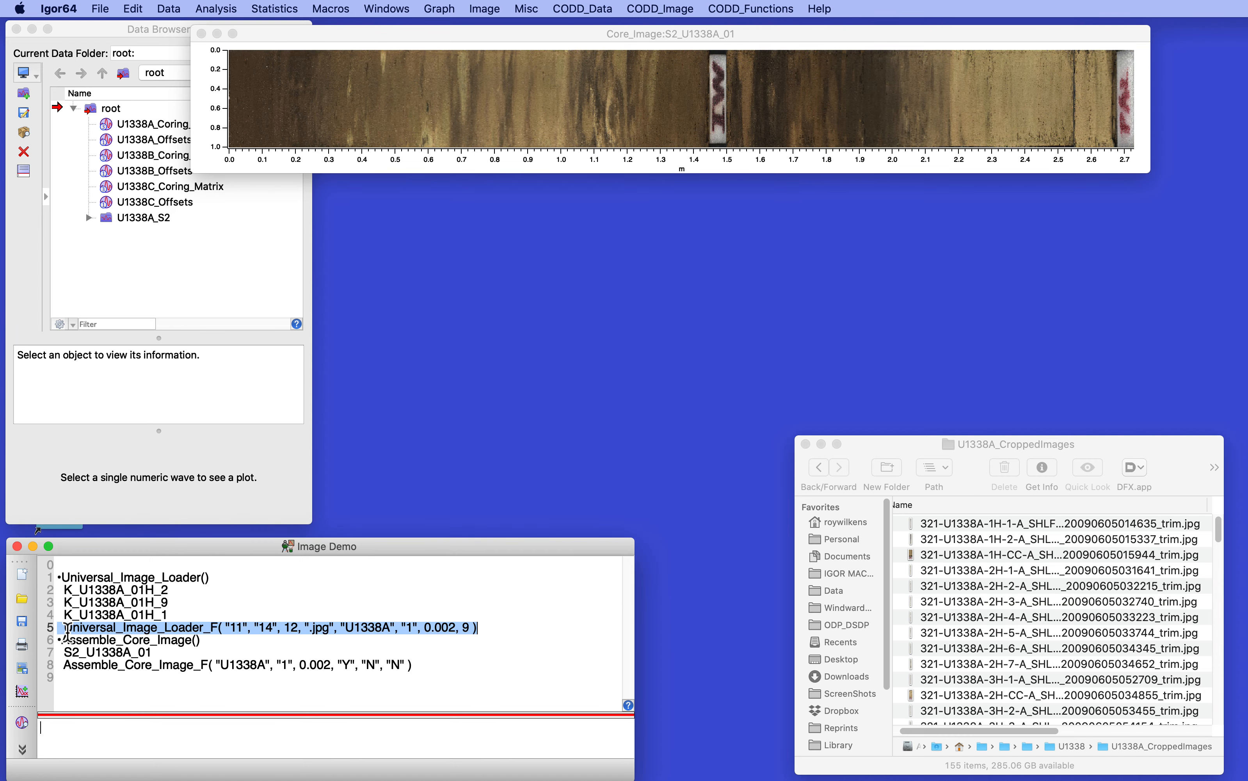
{"action": "key", "text": "Return"}
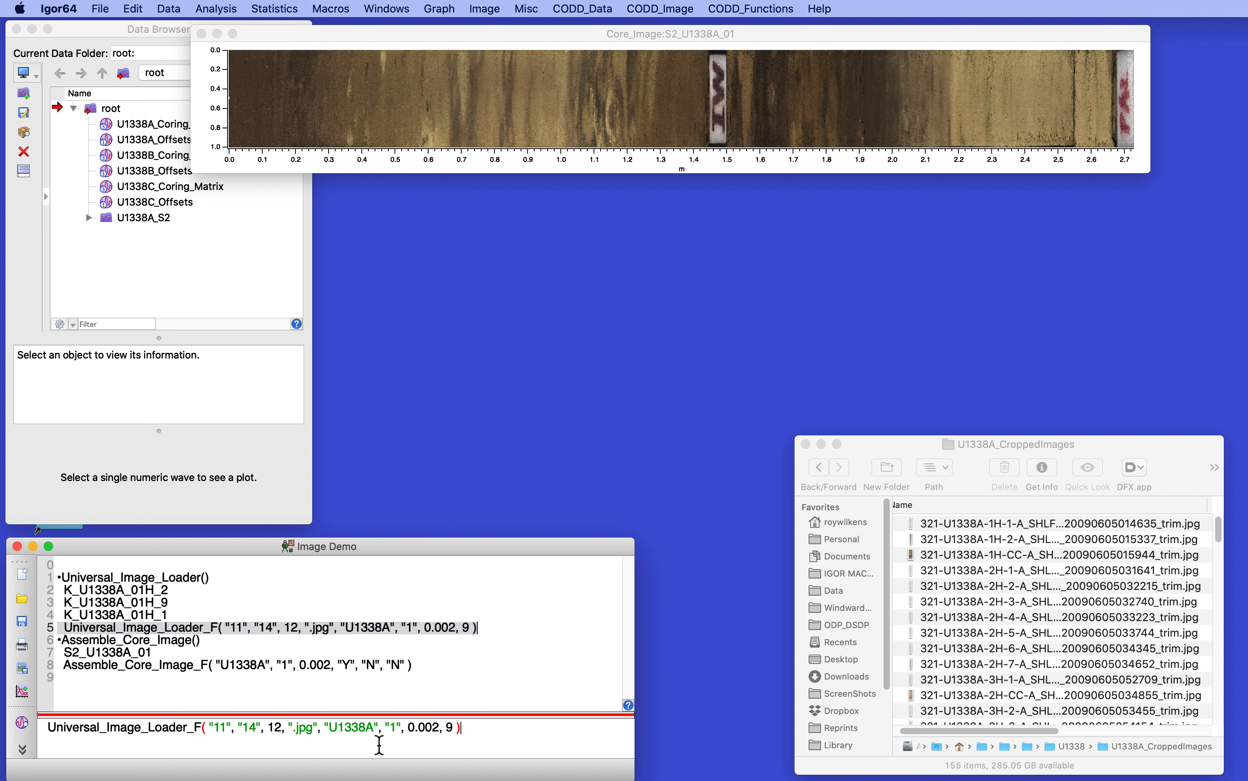
{"action": "left_click", "coordinate": [394, 730]}
{"action": "key", "text": "BackSpace"}
{"action": "type", "text": "2"}
{"action": "key", "text": "Return"}
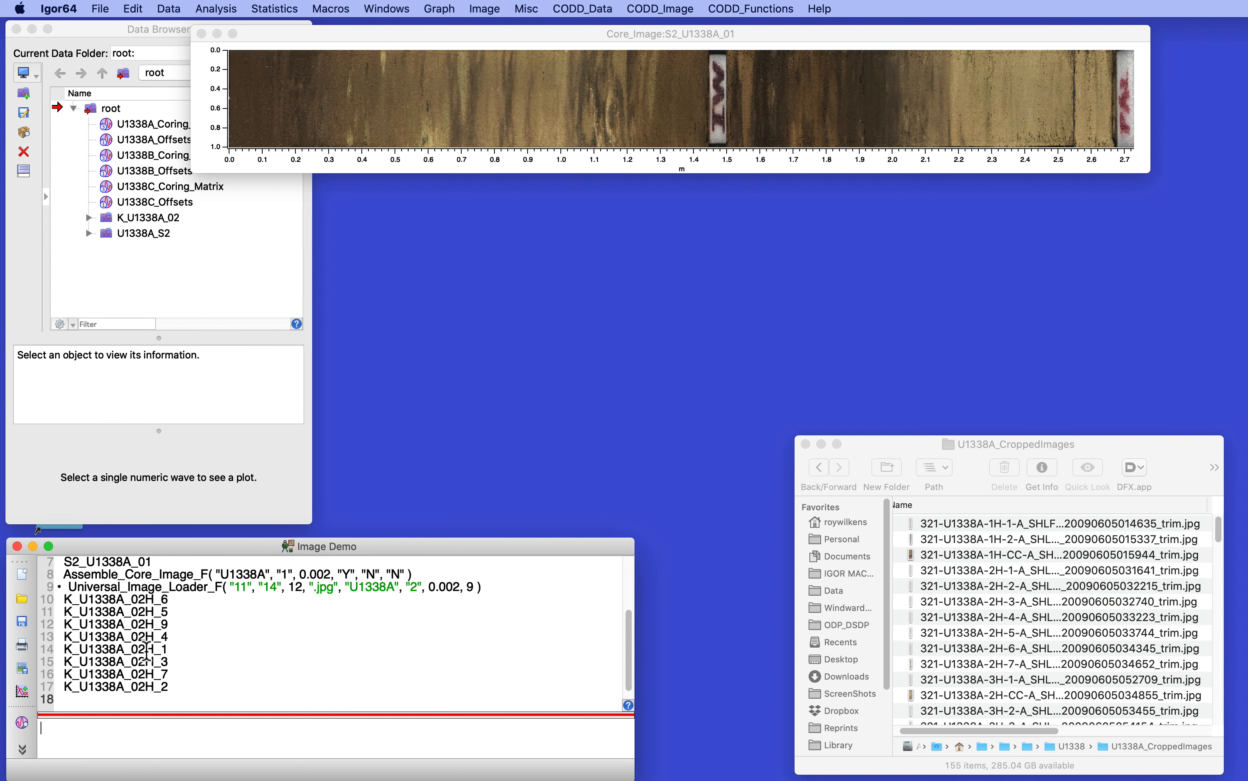
Step: Rerun the Assemble_Core_Image_F history command with core number 2, and move the assembled core image fully into view
{"action": "left_click", "coordinate": [58, 577]}
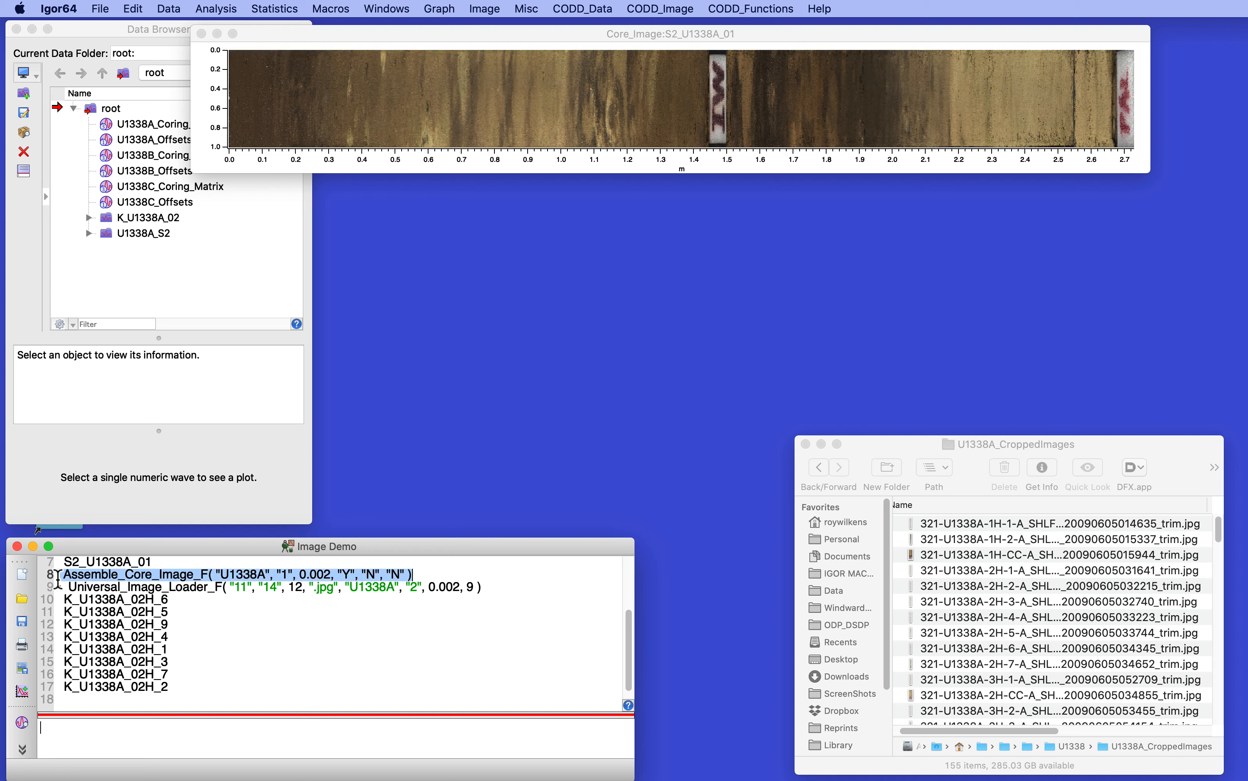
{"action": "key", "text": "Return"}
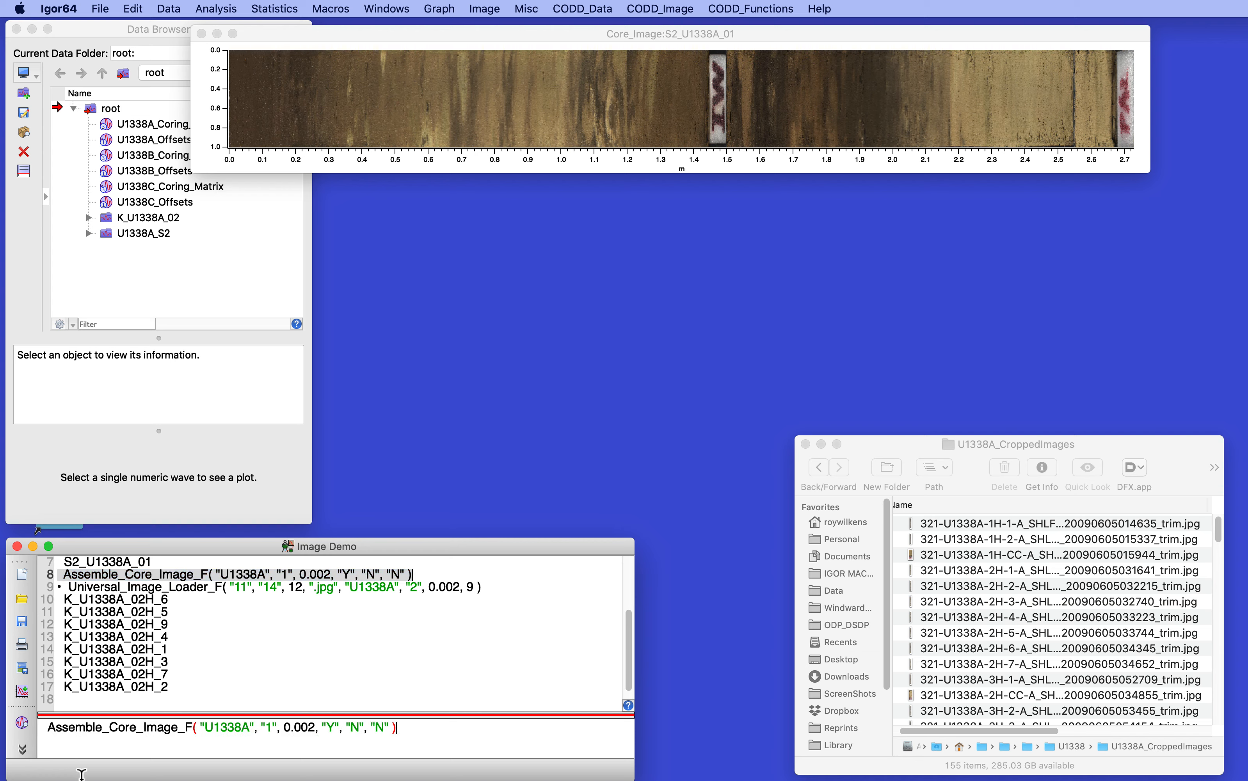
{"action": "left_click", "coordinate": [267, 729]}
{"action": "key", "text": "BackSpace"}
{"action": "type", "text": "2"}
{"action": "key", "text": "Return"}
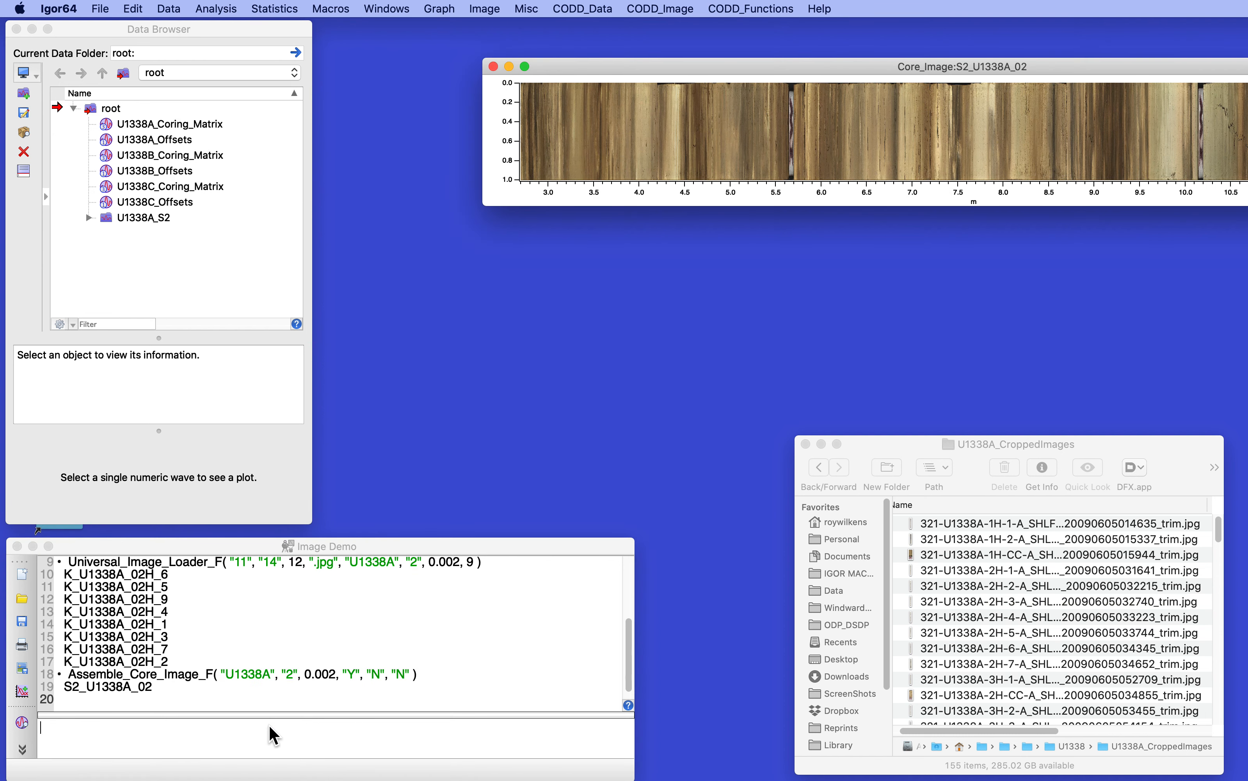
{"action": "left_click_drag", "start_coordinate": [841, 65], "coordinate": [538, 53]}
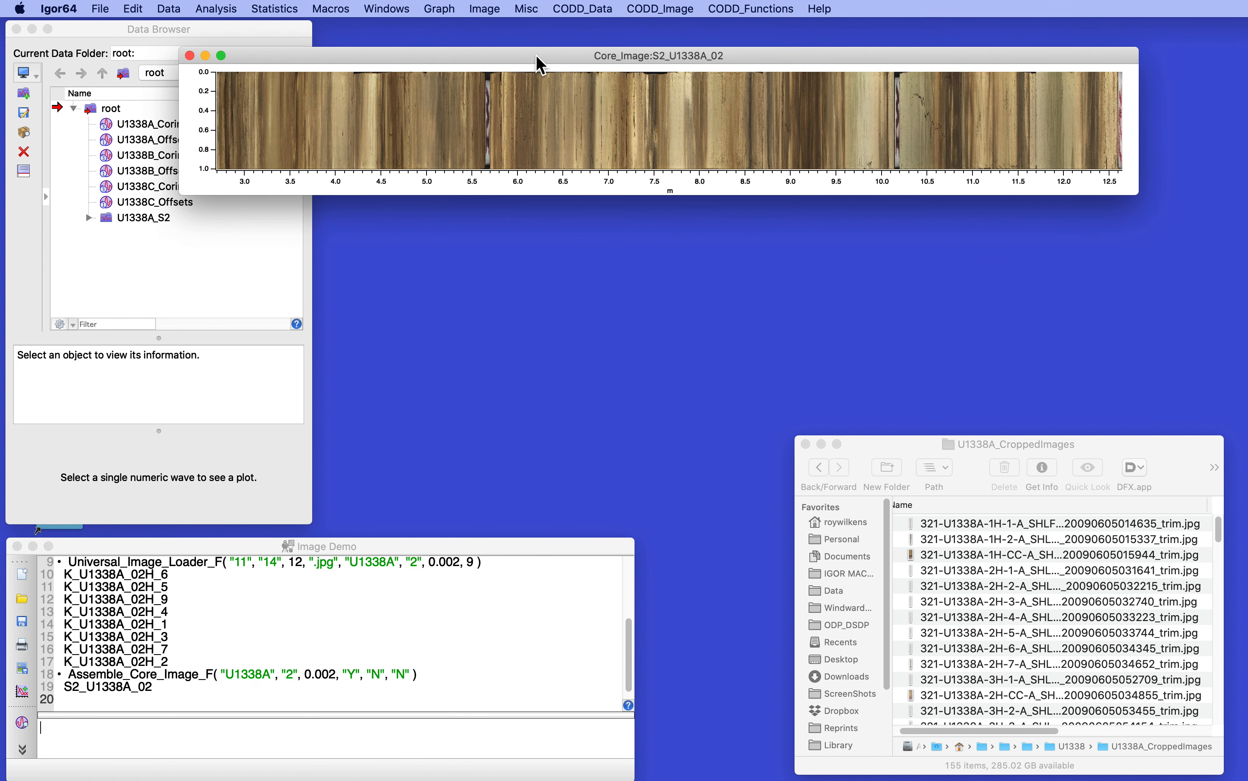
{"action": "left_click_drag", "start_coordinate": [536, 55], "coordinate": [576, 38]}
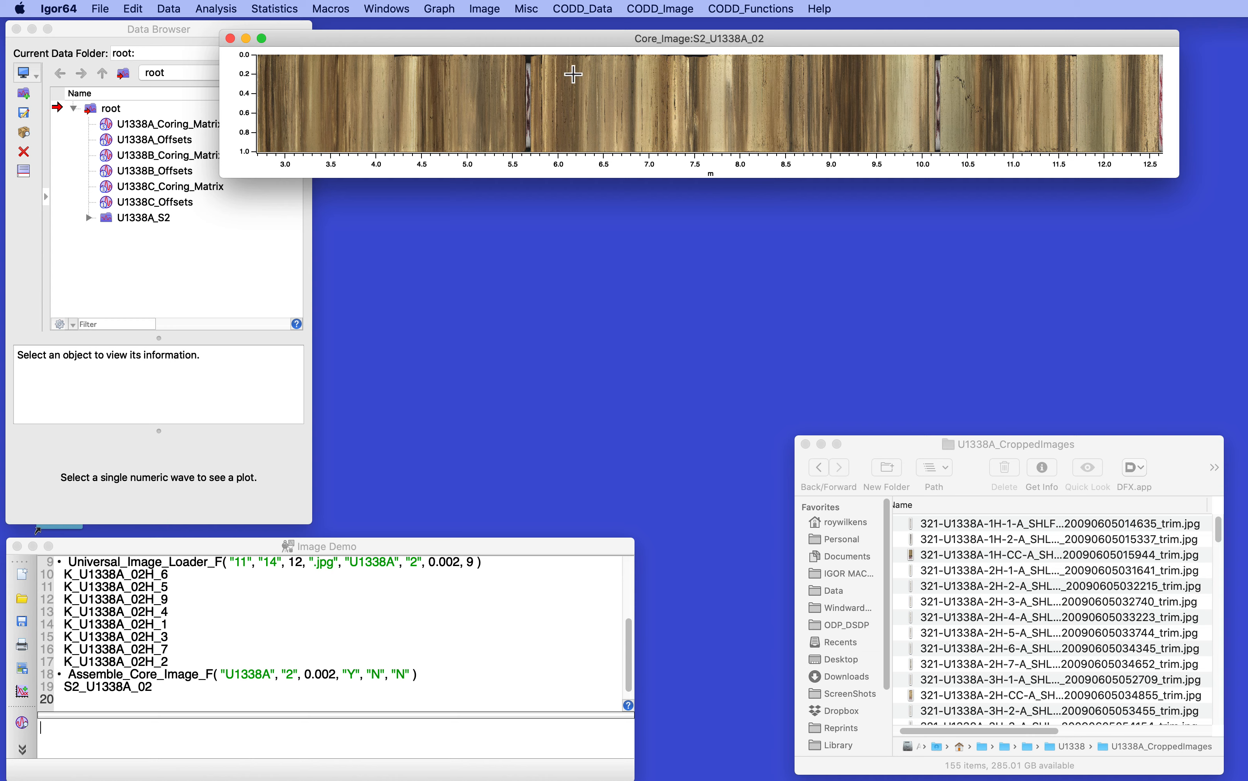
Step: Run BatchLoadAssembleImages for hole U1338A with first core 3 and last core 9
{"action": "left_click", "coordinate": [653, 7]}
{"action": "mouse_move", "coordinate": [665, 164]}
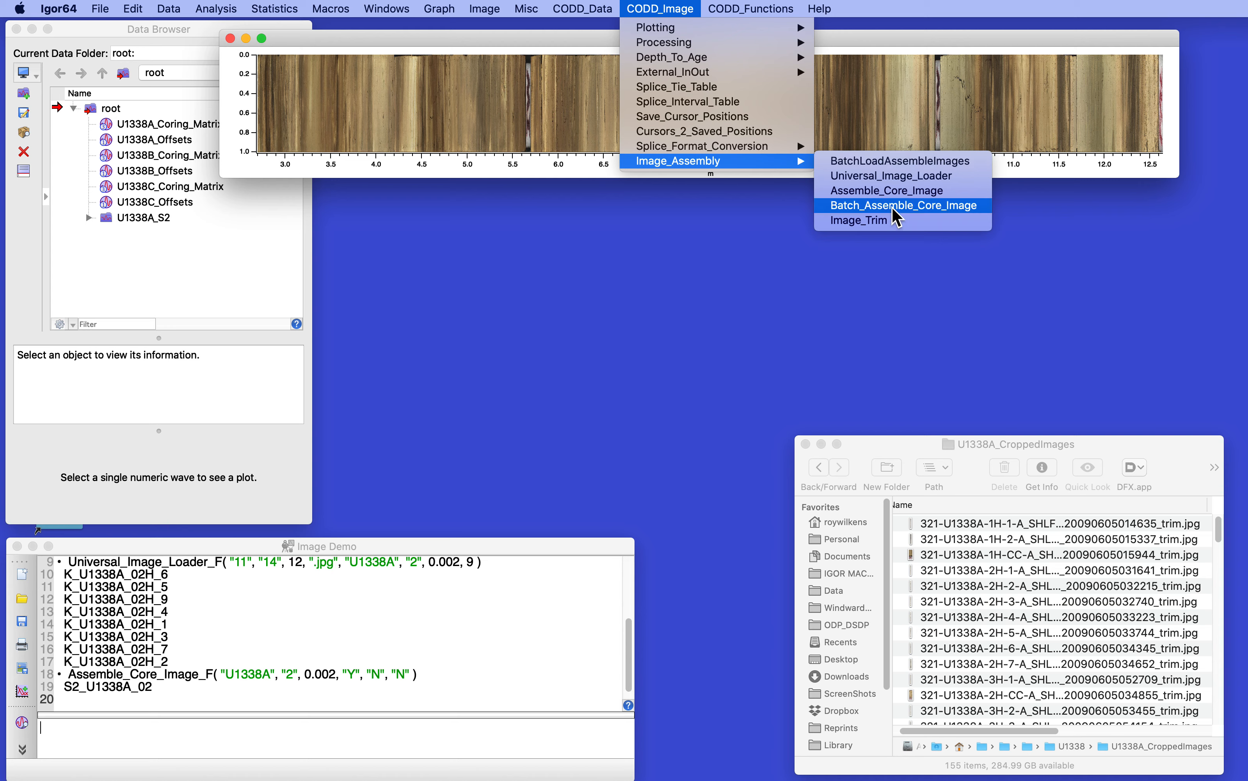
{"action": "left_click", "coordinate": [898, 161]}
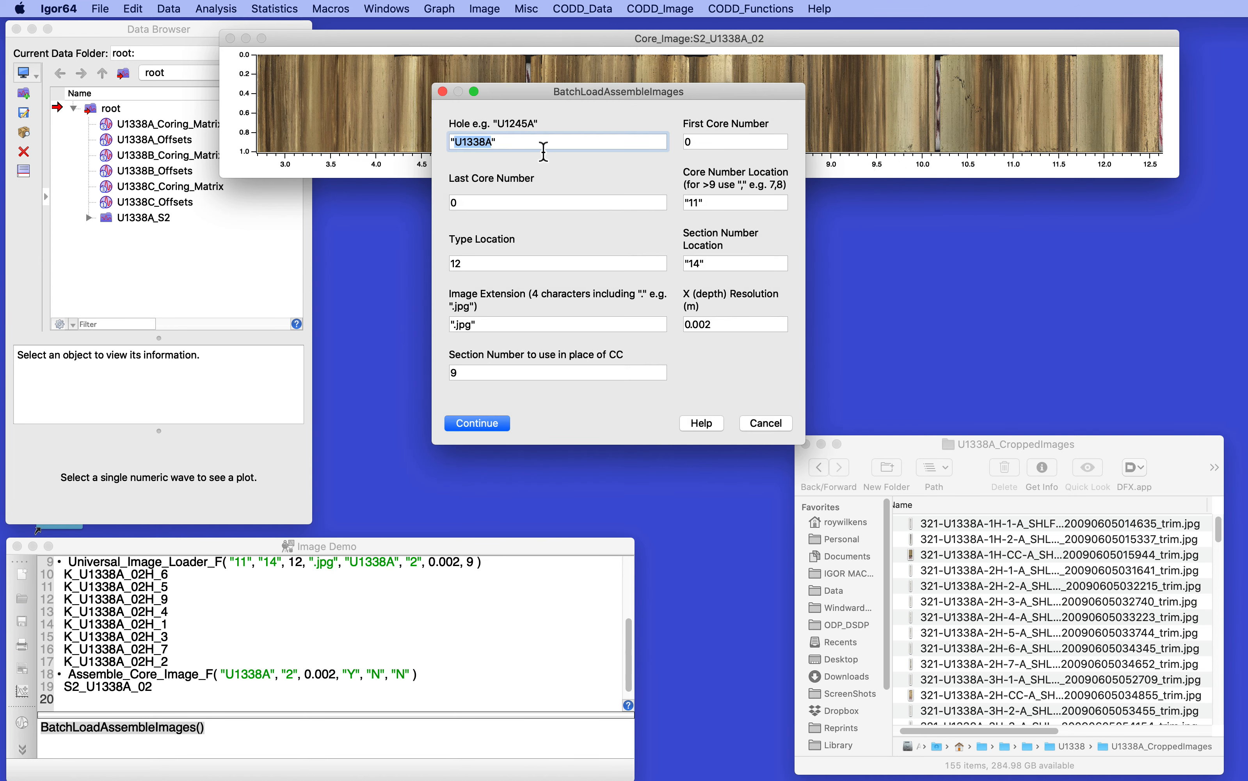
{"action": "left_click", "coordinate": [701, 144]}
{"action": "left_click_drag", "start_coordinate": [701, 145], "coordinate": [670, 151]}
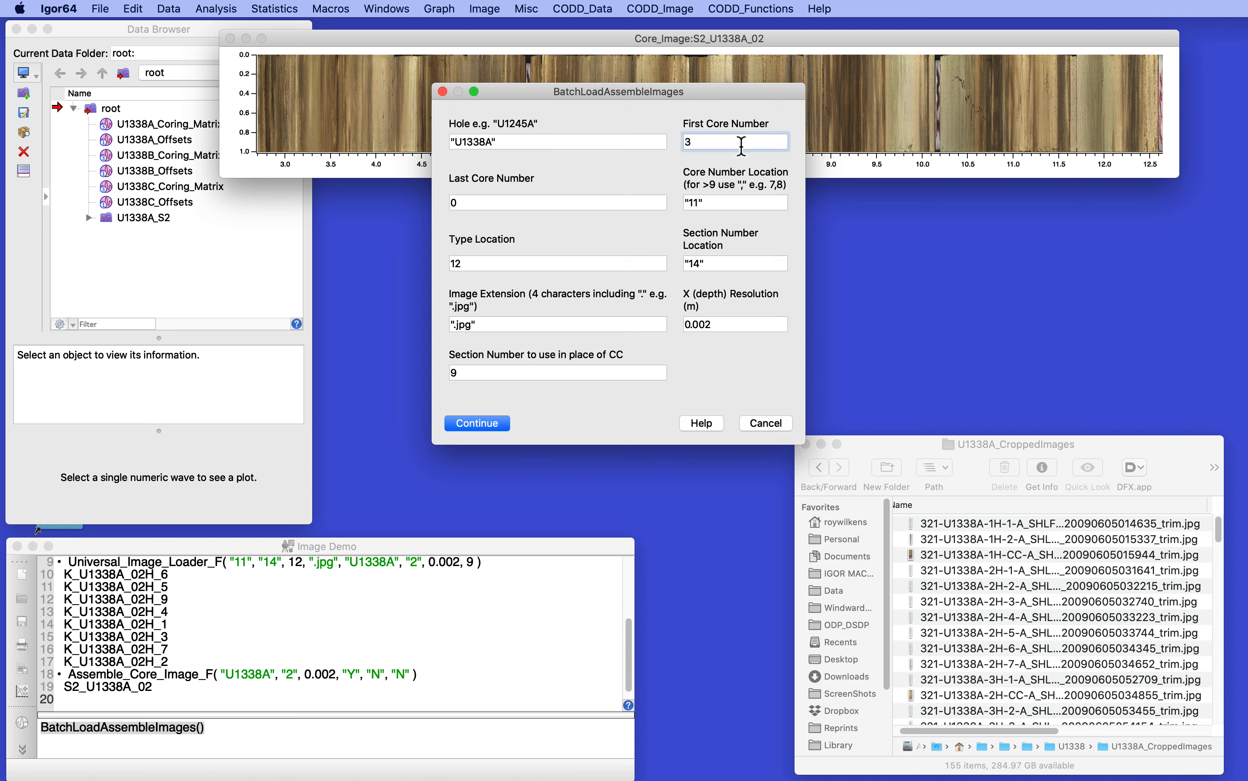
{"action": "left_click_drag", "start_coordinate": [490, 203], "coordinate": [443, 207]}
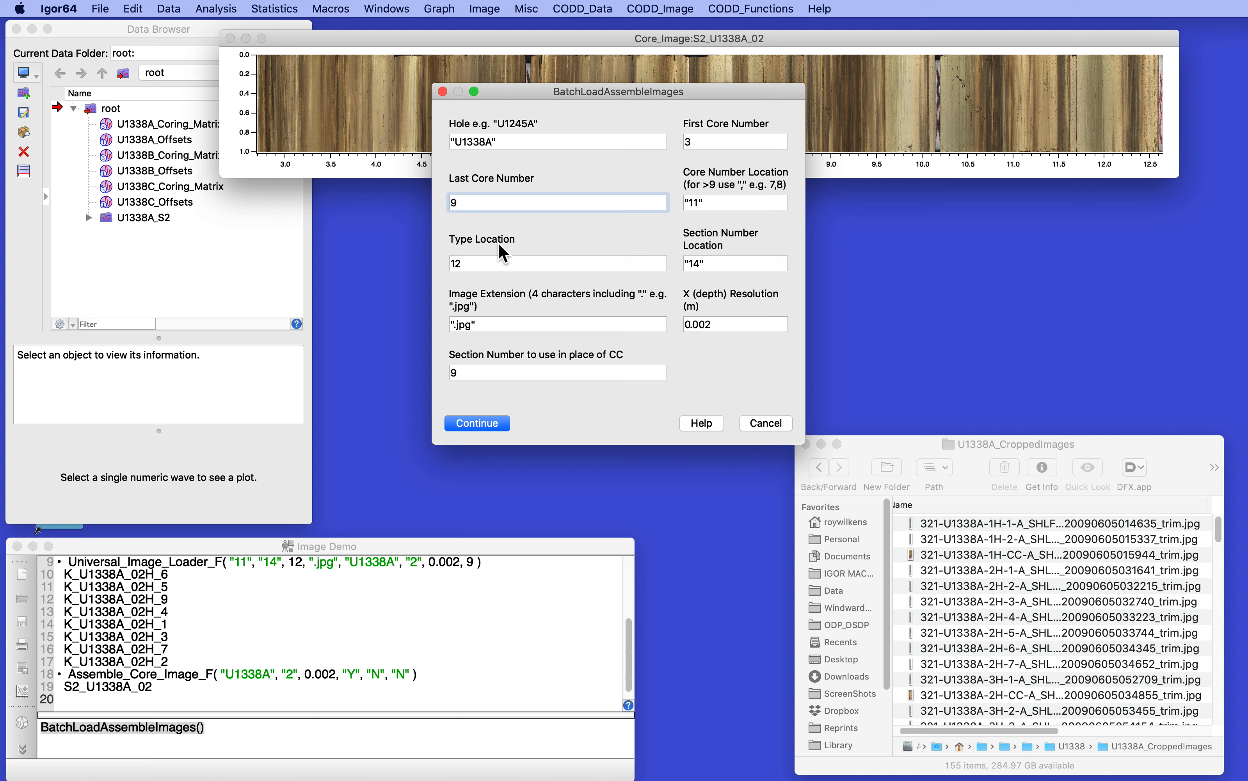
{"action": "left_click", "coordinate": [479, 425]}
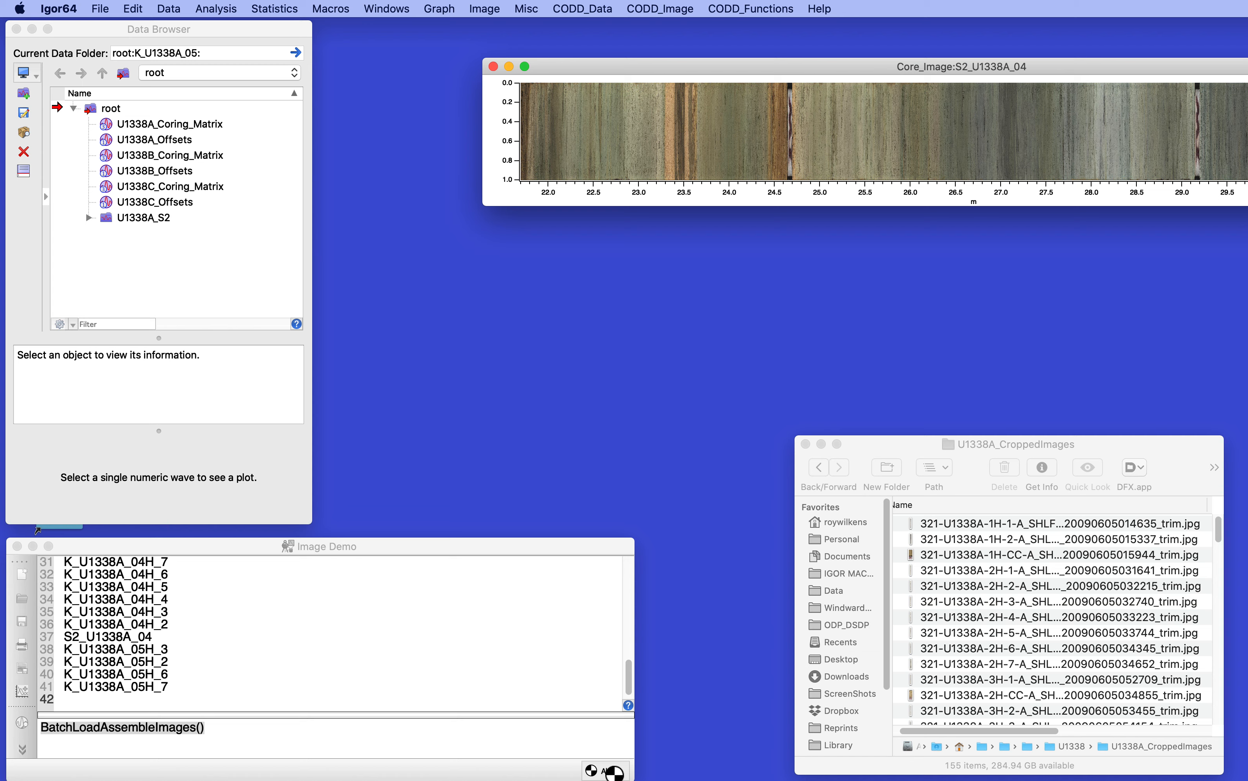
Step: Abort the running batch and move the S2_U1338A_04 core image window fully into view
{"action": "left_click", "coordinate": [612, 771]}
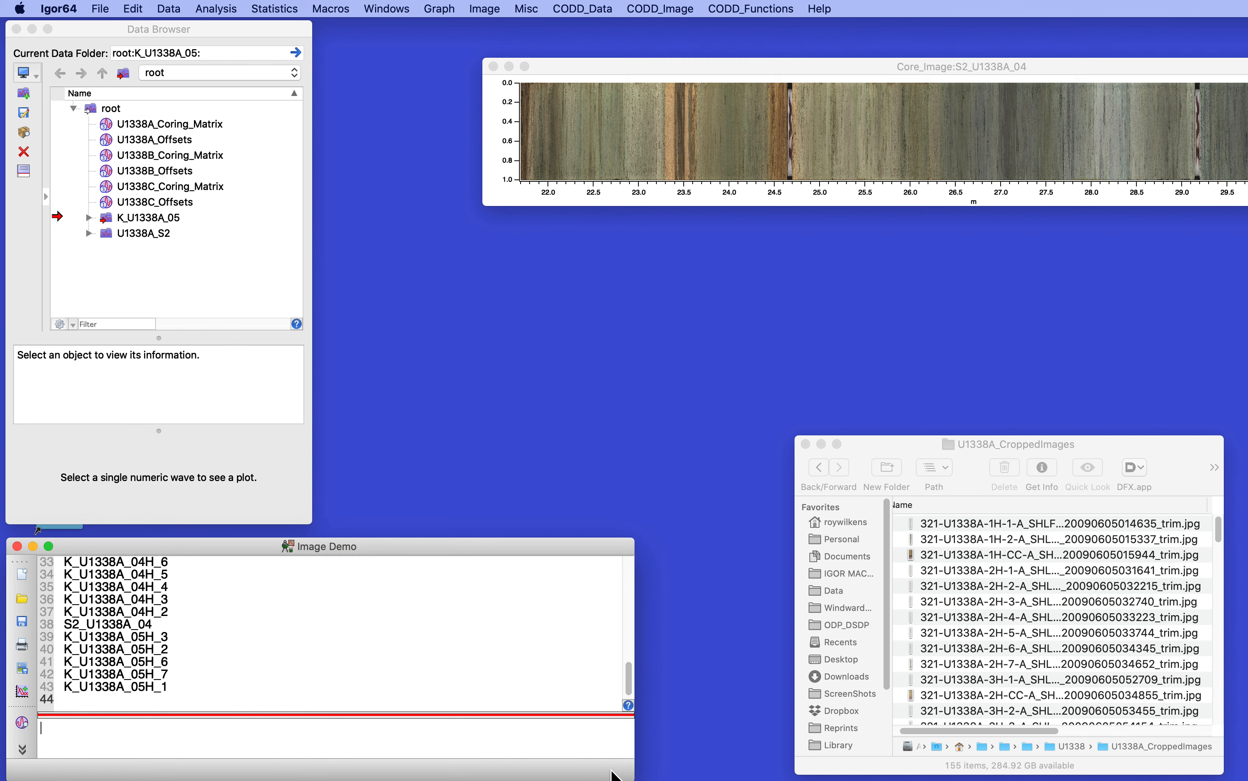
{"action": "left_click_drag", "start_coordinate": [599, 67], "coordinate": [387, 54]}
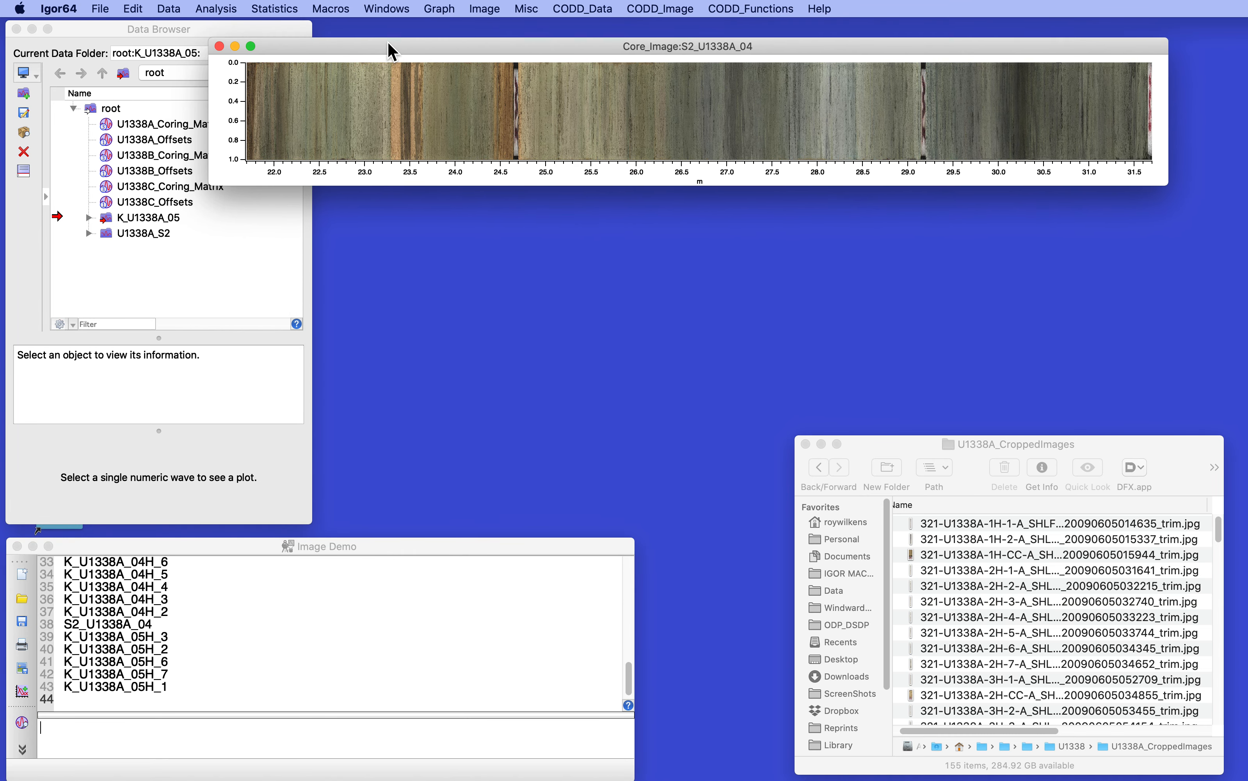
{"action": "left_click", "coordinate": [136, 737]}
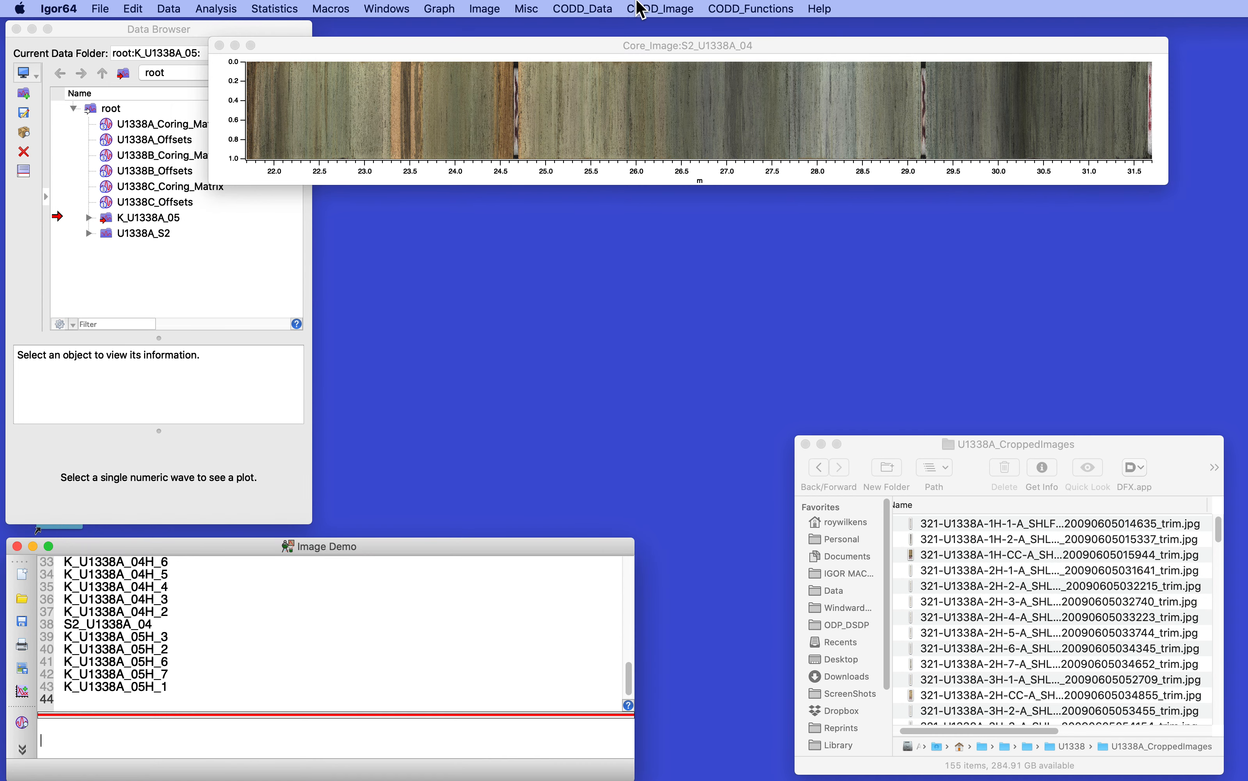
Step: Start BatchLoadAssembleImages again with the first core number set to 10 and the last core number to 11
{"action": "left_click", "coordinate": [683, 9]}
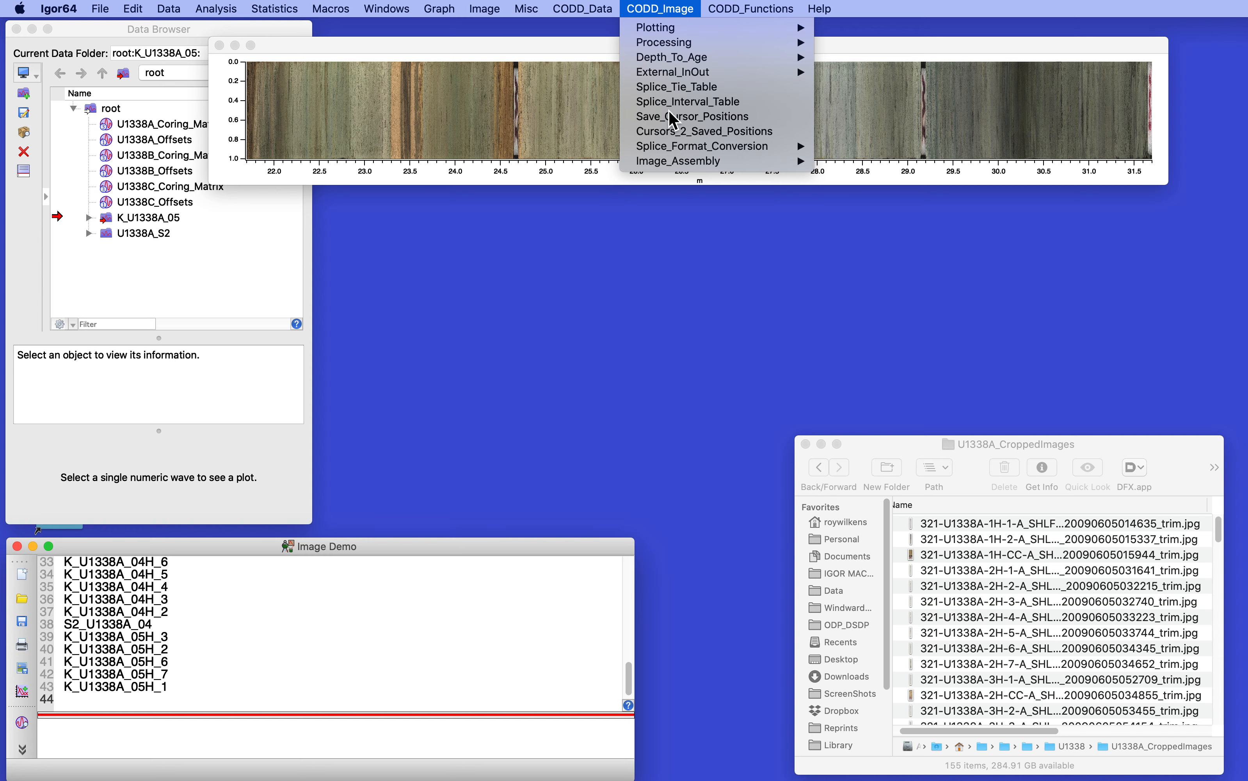
{"action": "mouse_move", "coordinate": [682, 161]}
{"action": "left_click", "coordinate": [898, 161]}
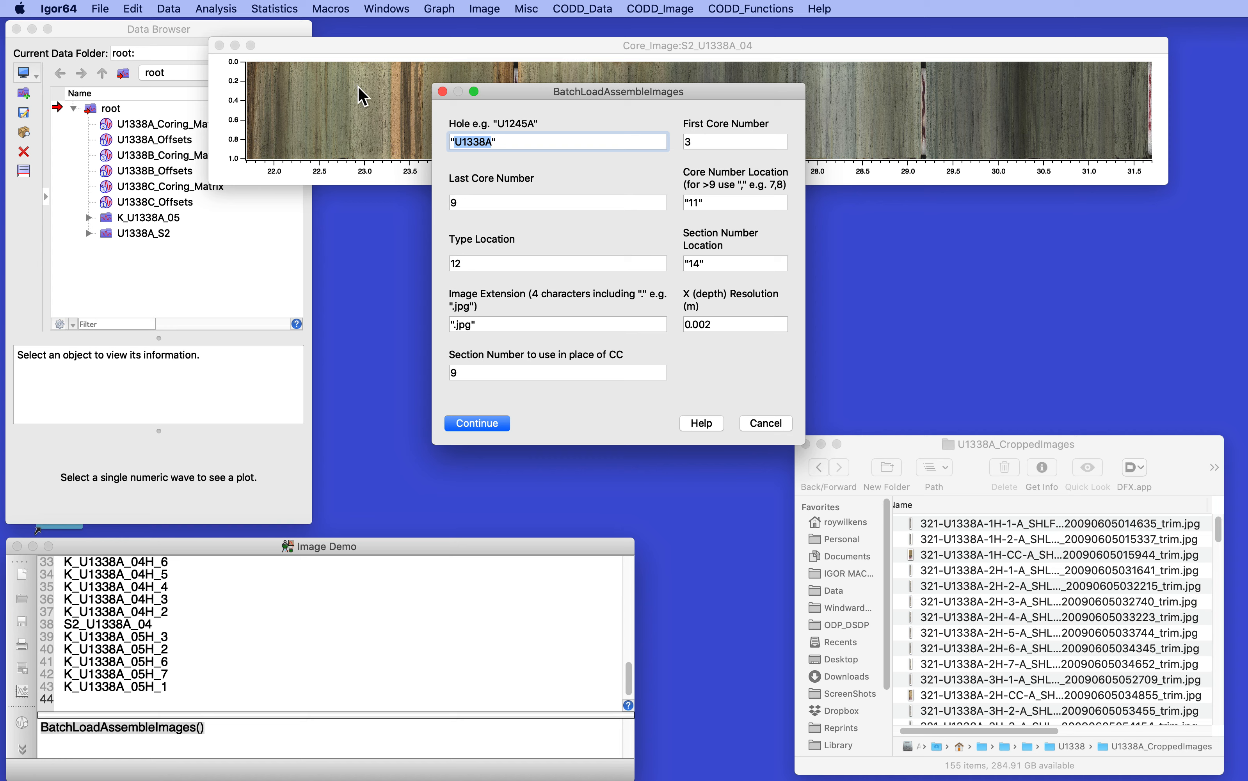
{"action": "key", "text": "Tab"}
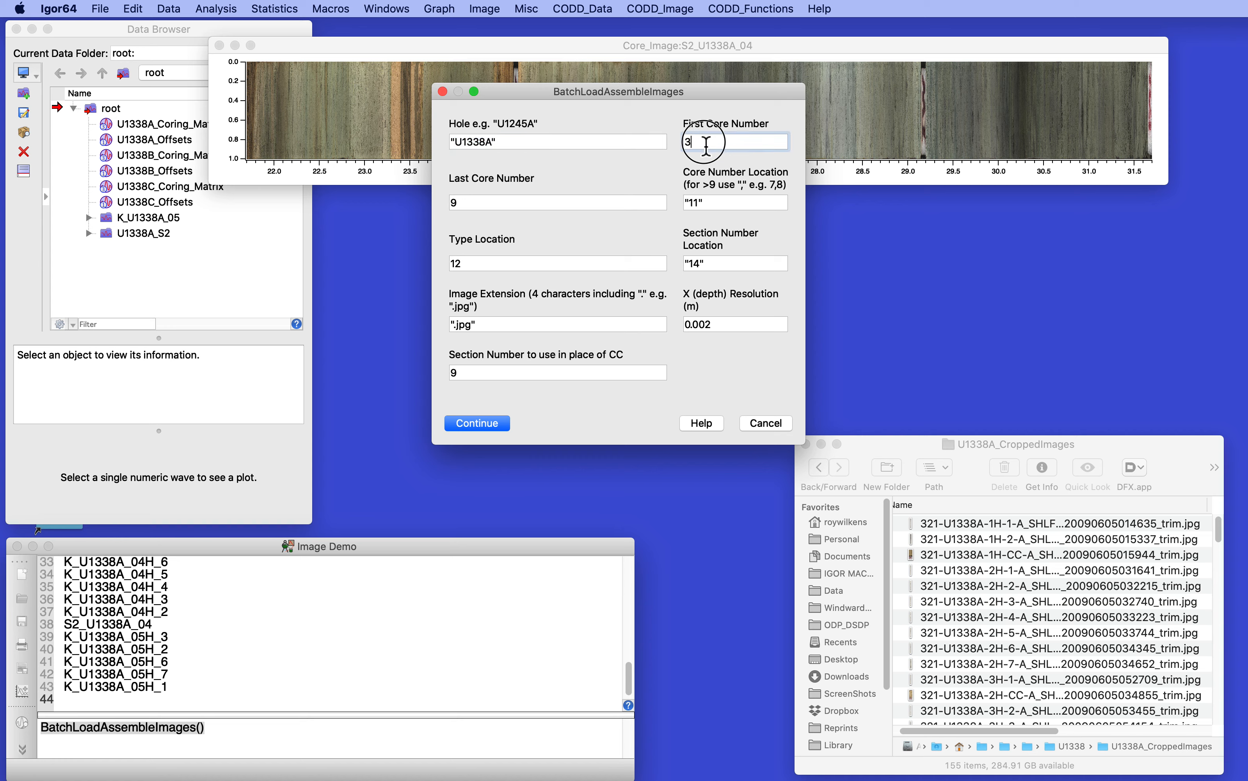
{"action": "type", "text": "0"}
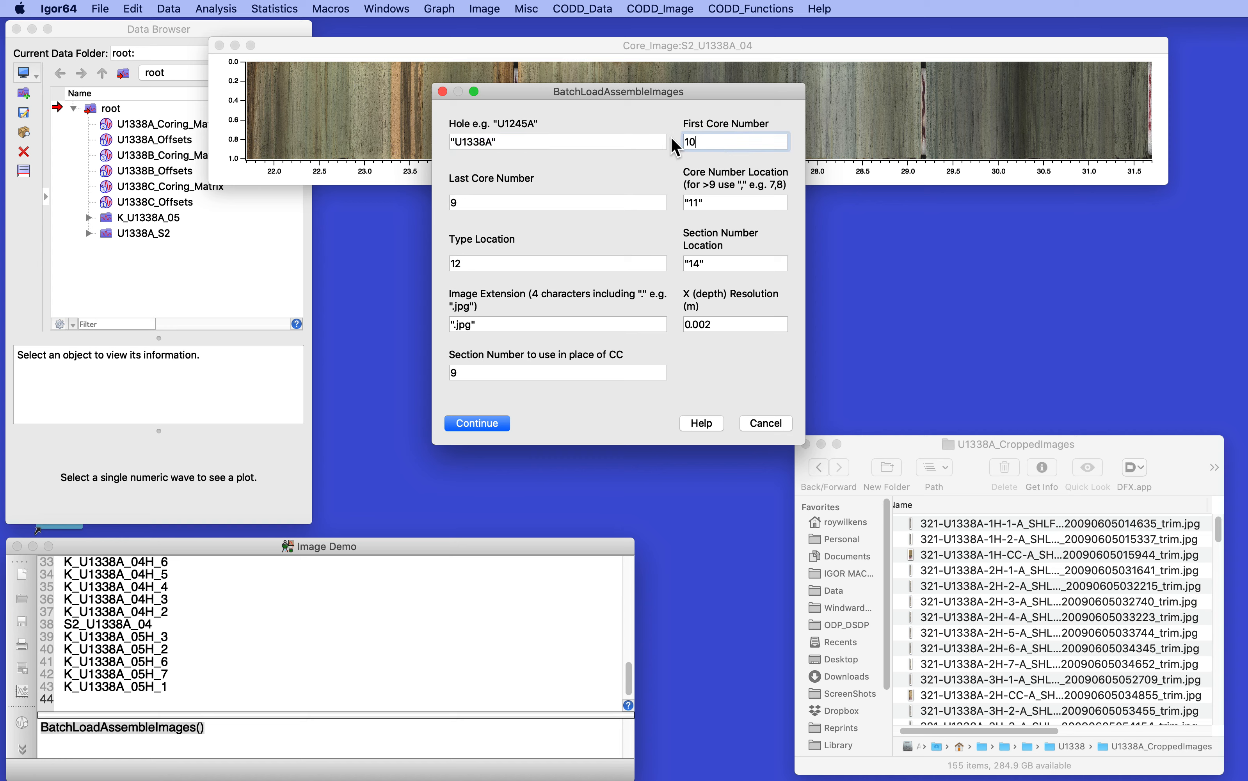
{"action": "left_click", "coordinate": [468, 204]}
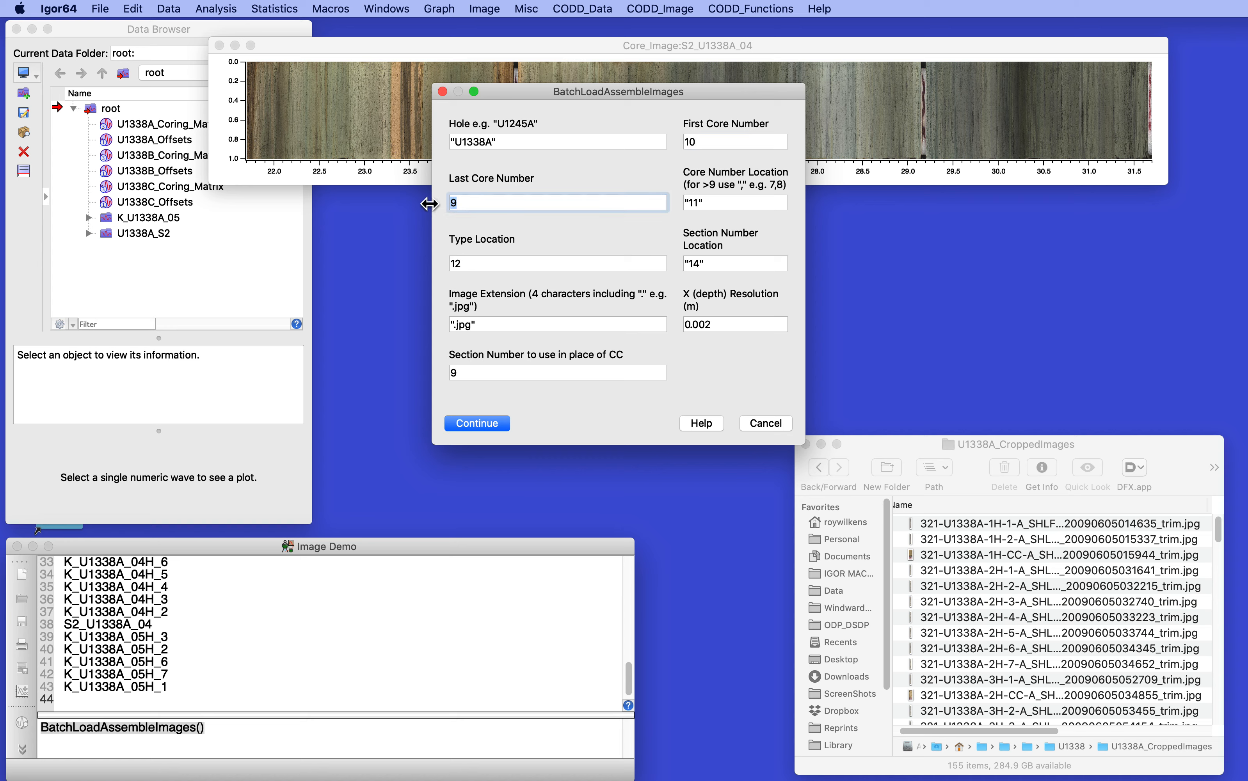
{"action": "type", "text": "11"}
Step: Set the core number location to "11,12", type location to 13 and section number location to "15", and run the batch
{"action": "left_click", "coordinate": [702, 204]}
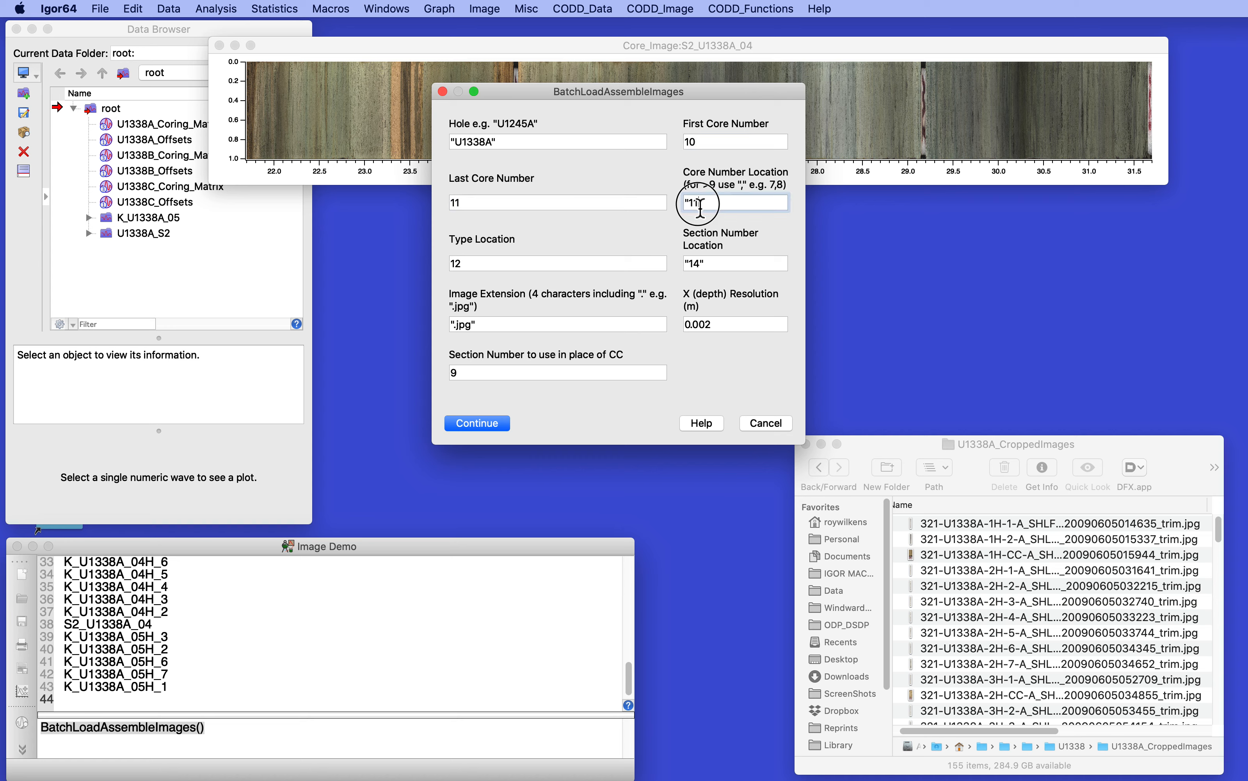
{"action": "type", "text": ",12"}
{"action": "left_click", "coordinate": [487, 263]}
{"action": "key", "text": "BackSpace"}
{"action": "type", "text": "3"}
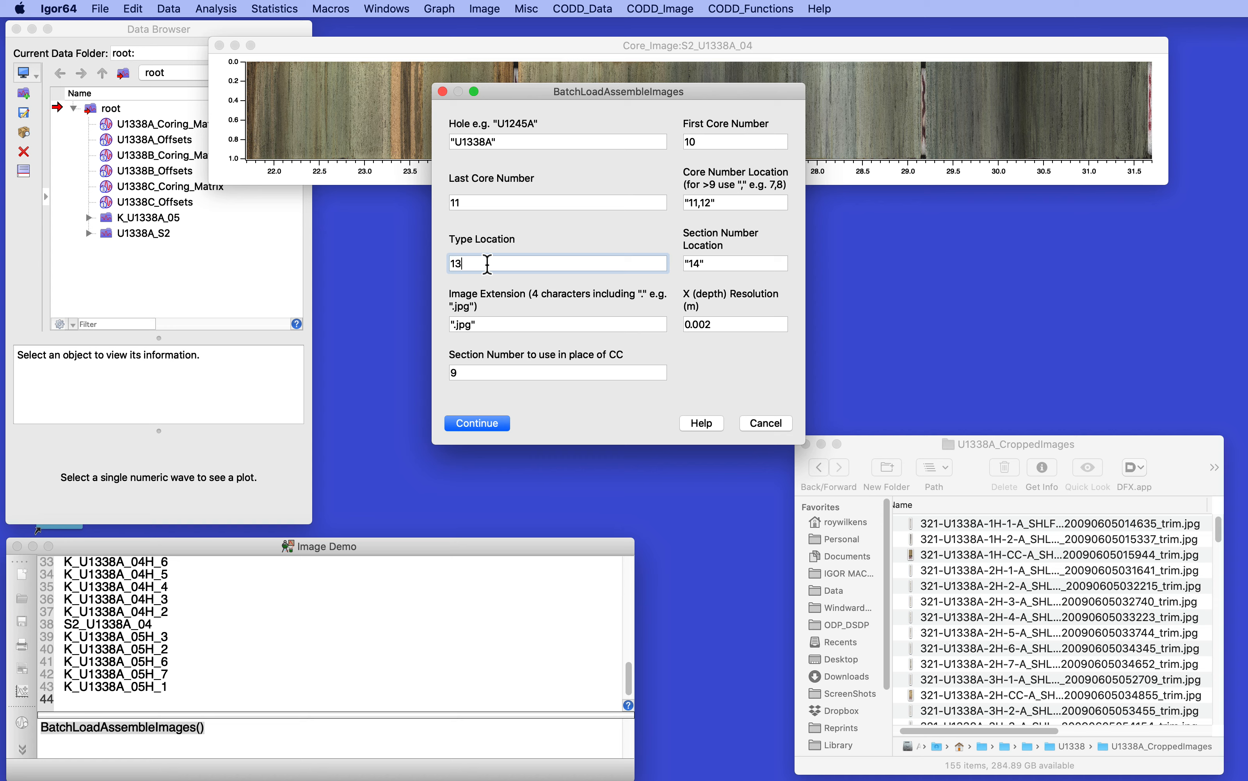
{"action": "left_click", "coordinate": [701, 266]}
{"action": "key", "text": "BackSpace"}
{"action": "type", "text": "5"}
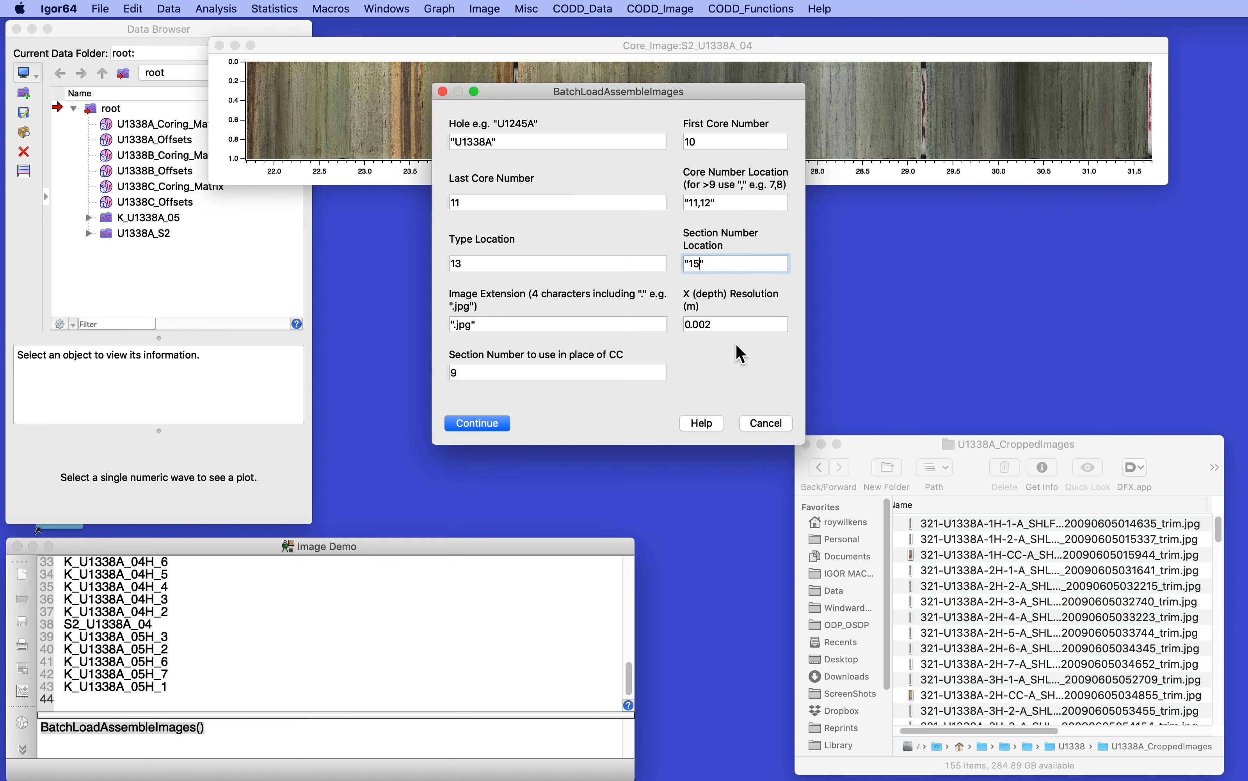
{"action": "left_click", "coordinate": [463, 424]}
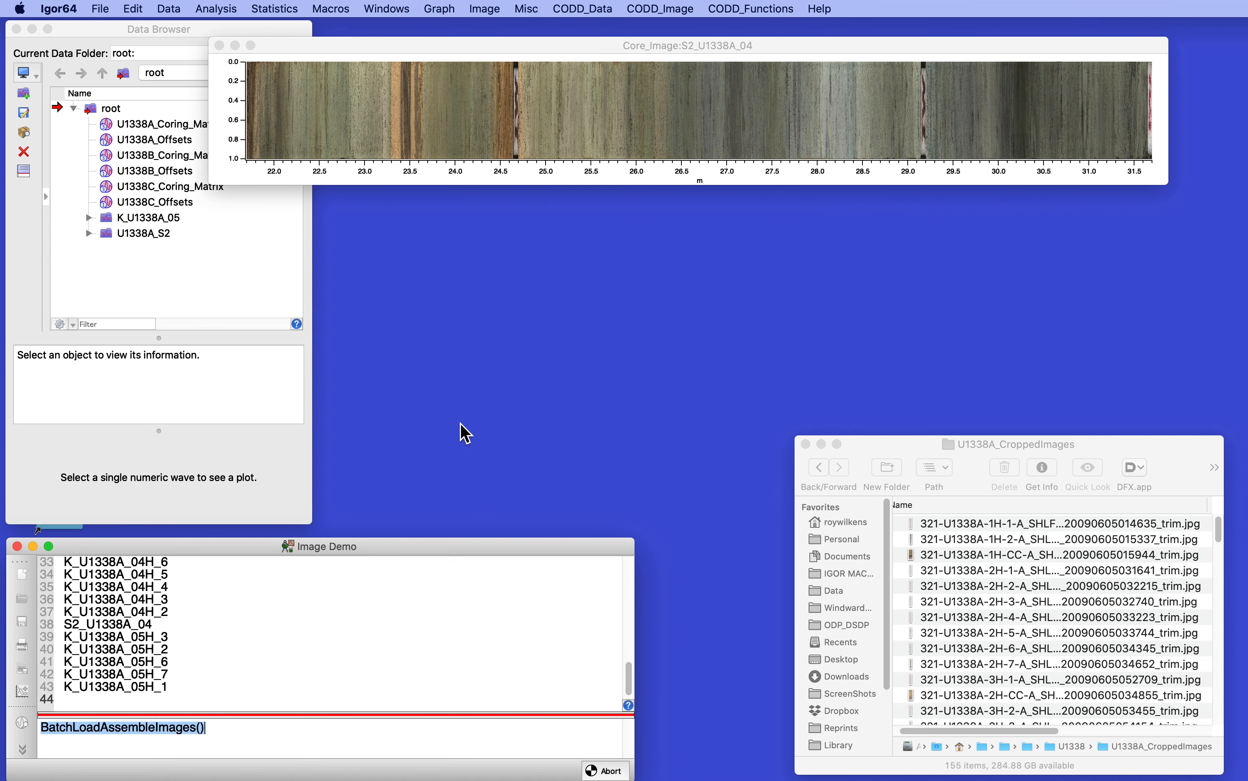